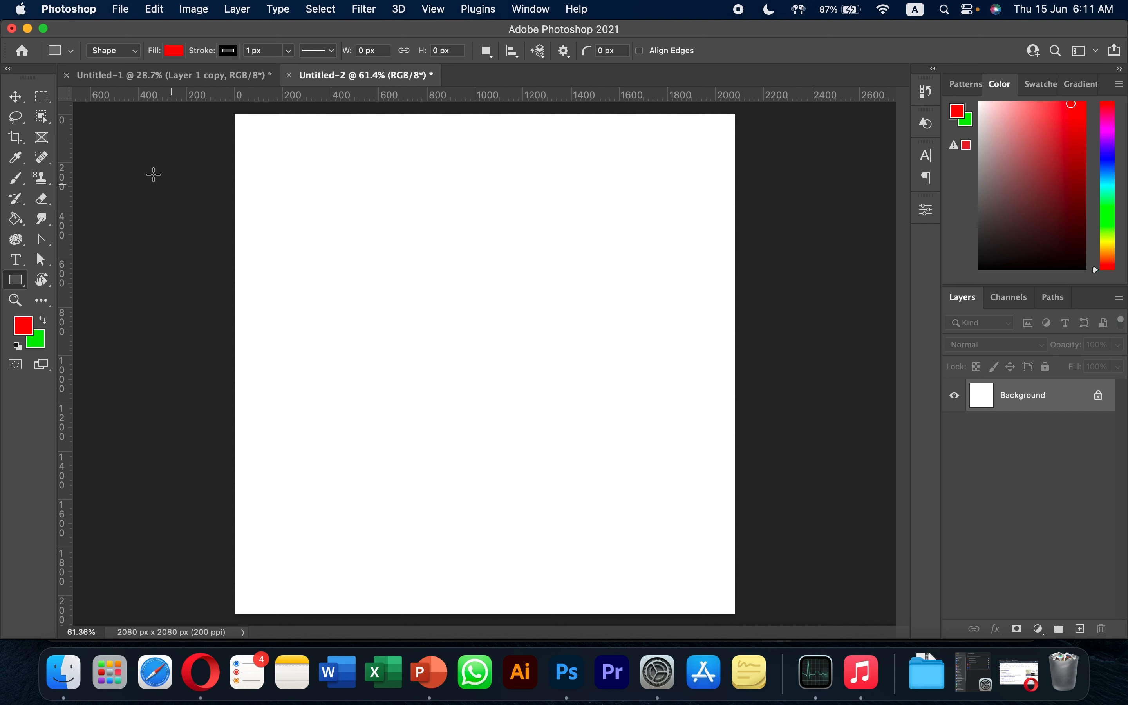
# Draw a rectangle shape about 1441 × 665 px in the upper part of the canvas and fill it with golden yellow
pyautogui.click(20, 289)
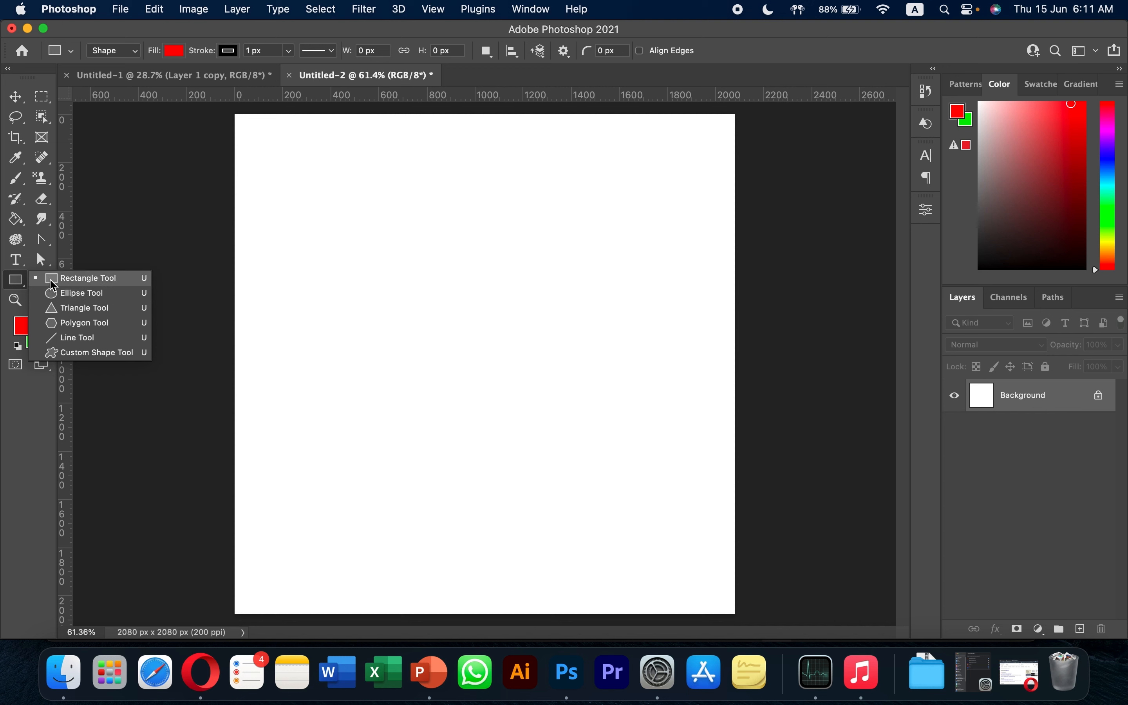
pyautogui.click(70, 285)
pyautogui.moveTo(337, 187); pyautogui.dragTo(684, 346)
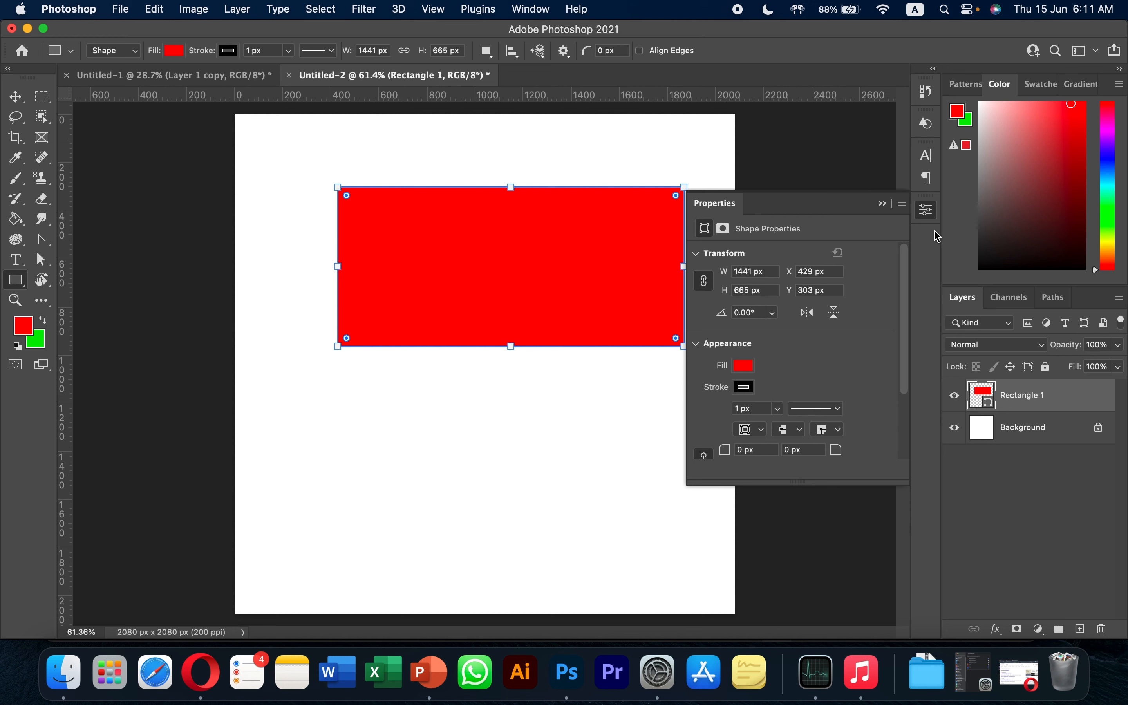
pyautogui.click(928, 212)
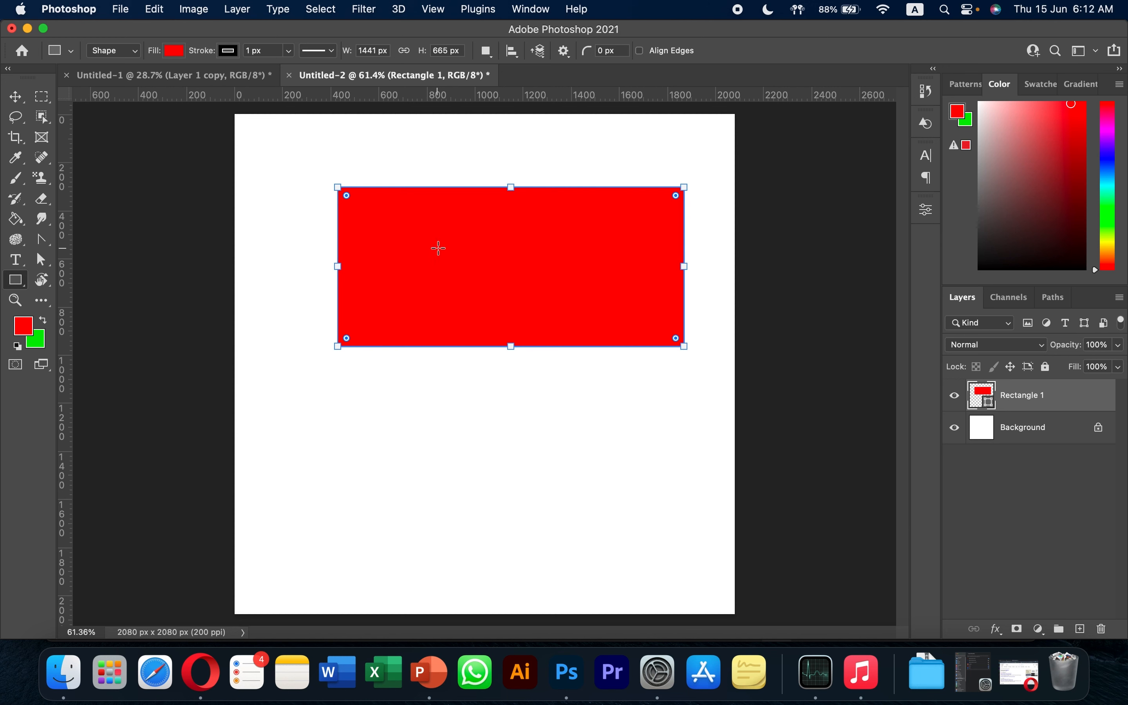
pyautogui.click(175, 51)
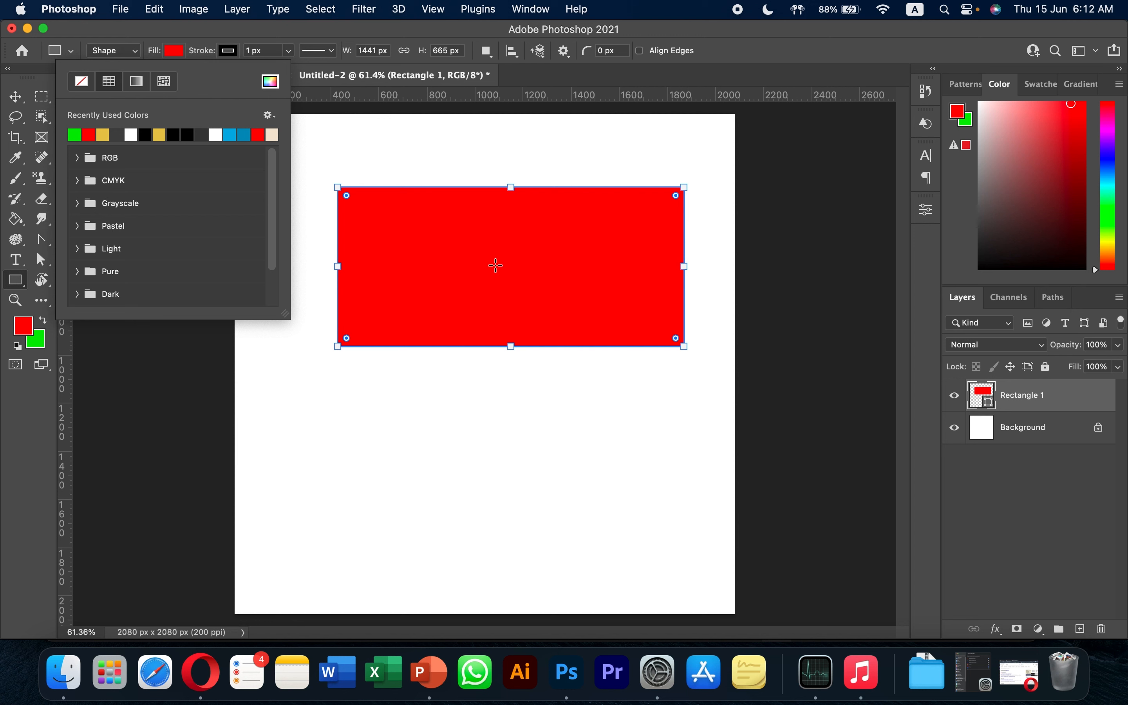
pyautogui.click(160, 135)
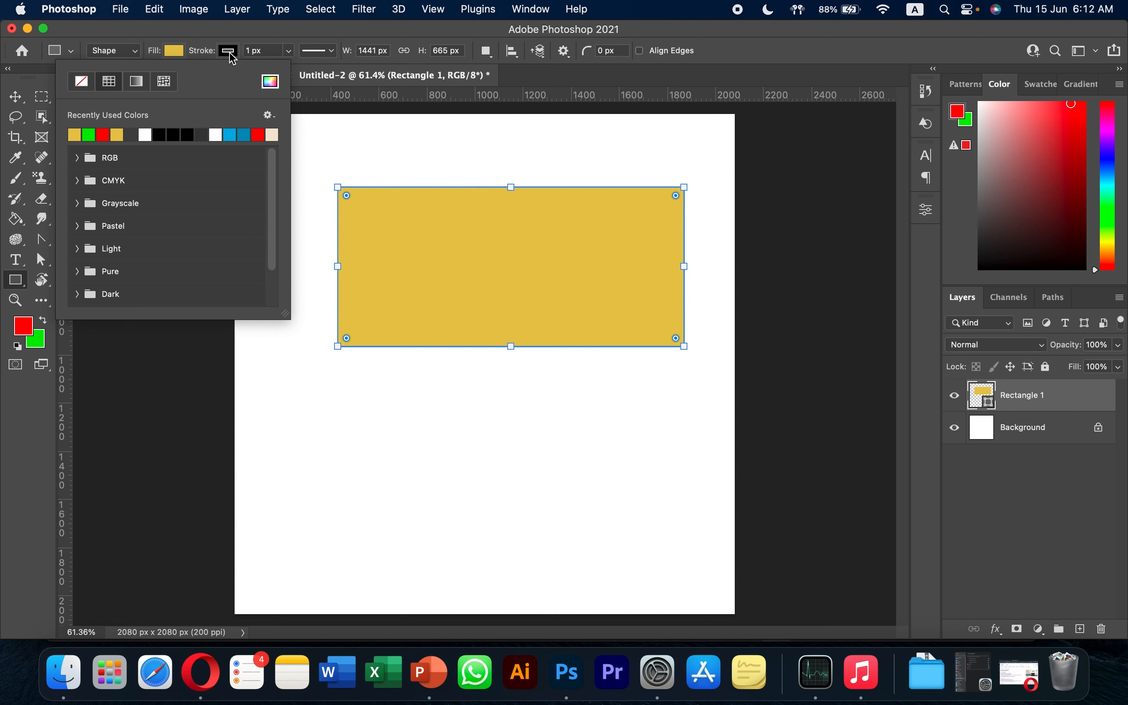
# Set the rectangle's stroke width to 5 px
pyautogui.scroll(10, 433, 186)
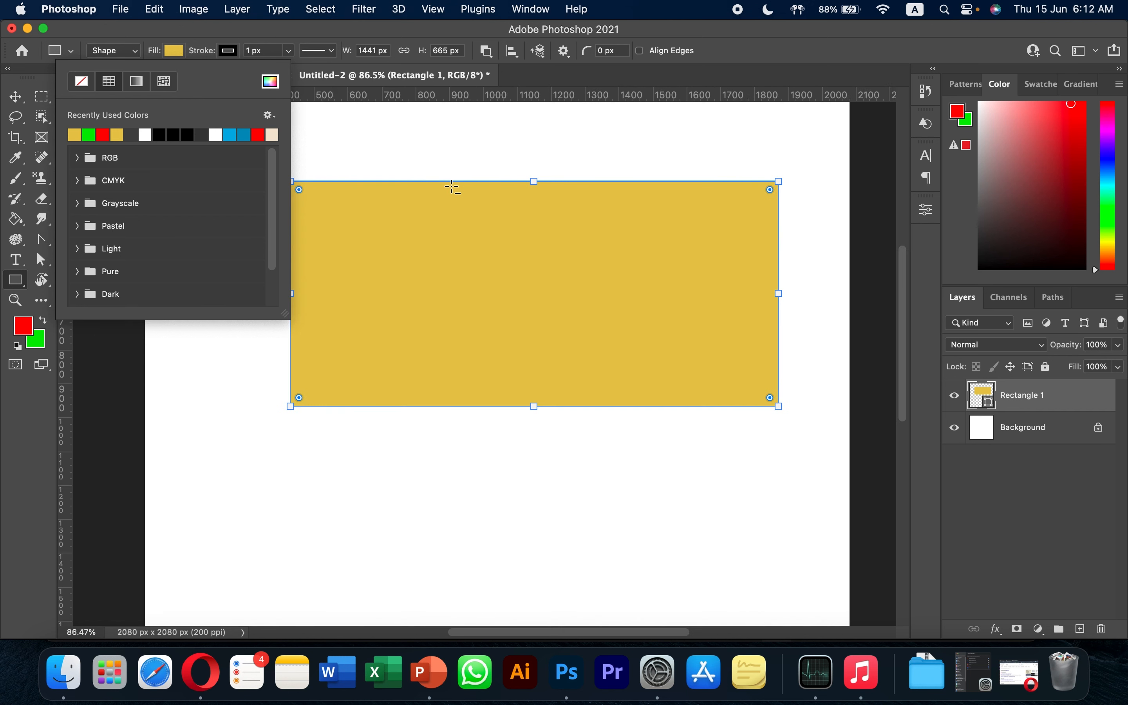
pyautogui.scroll(8, 438, 181)
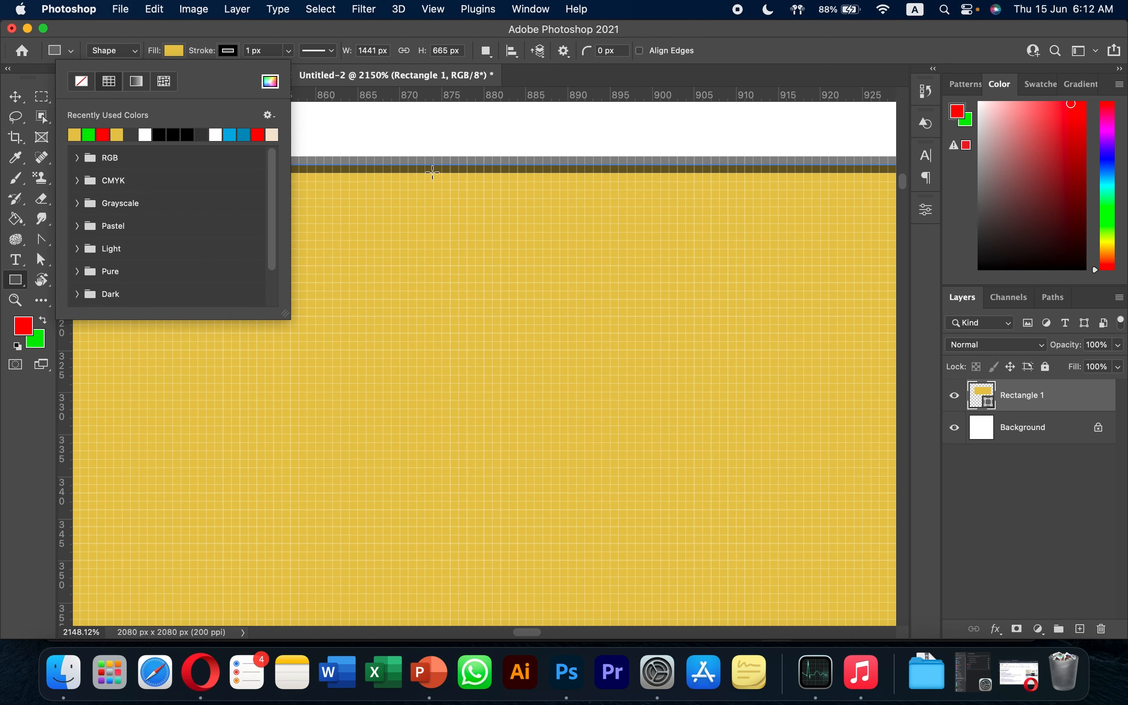
pyautogui.click(229, 51)
pyautogui.click(229, 50)
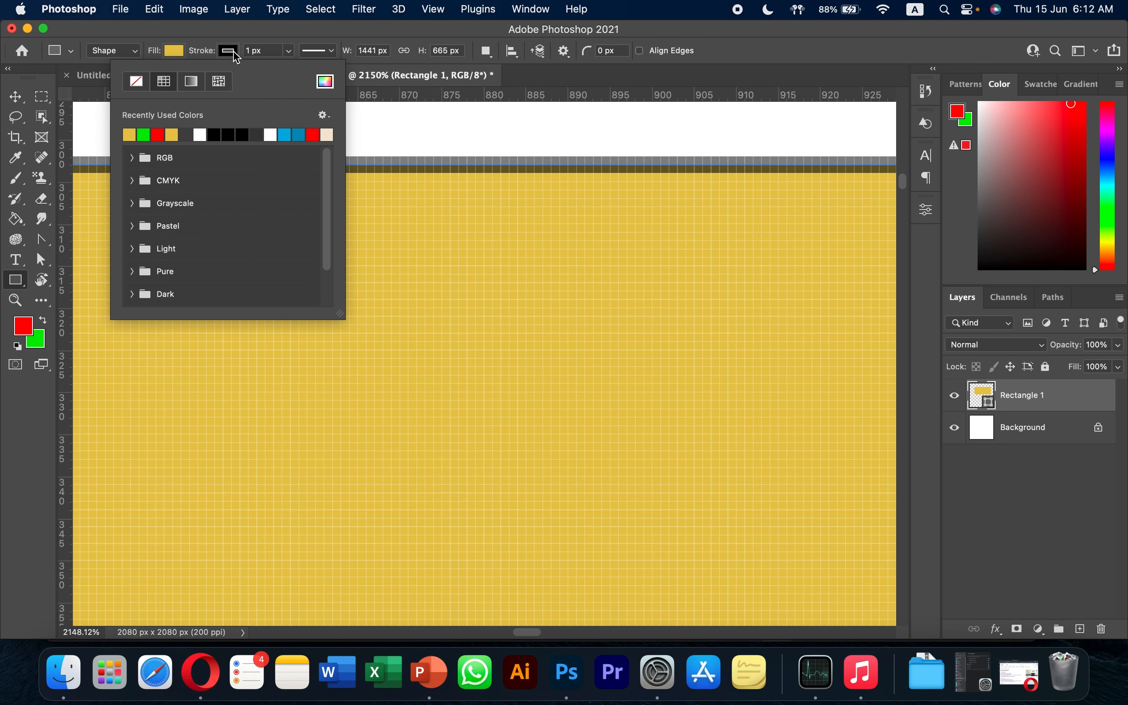
pyautogui.click(267, 51)
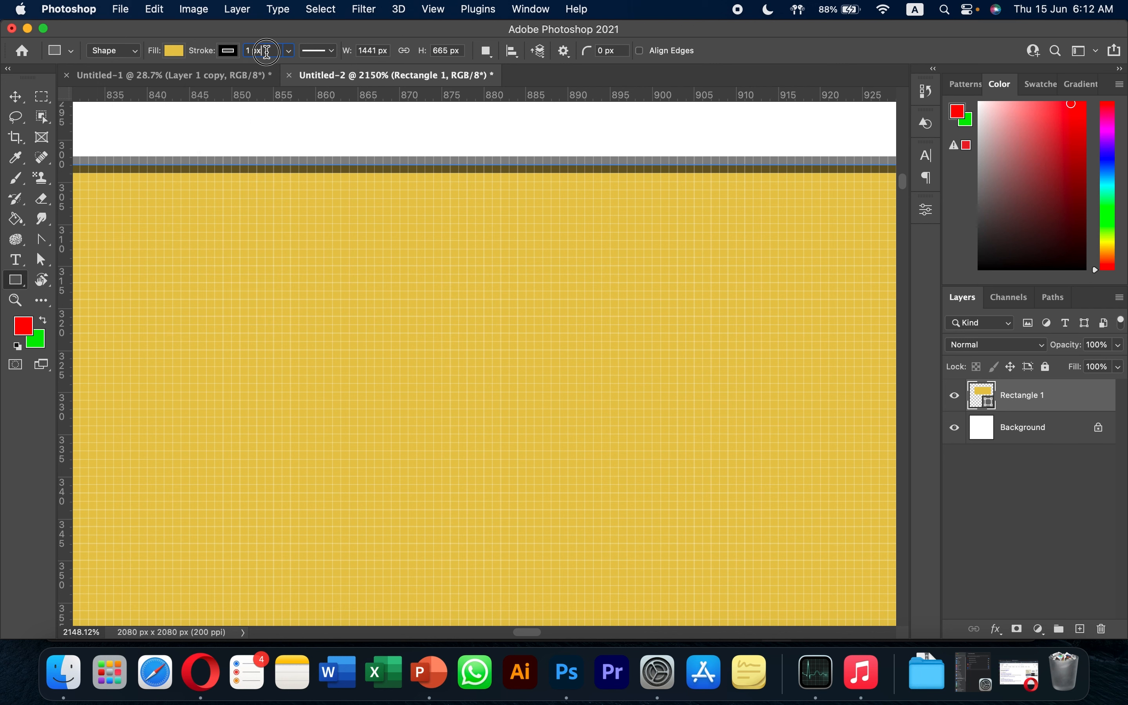
pyautogui.write('5')
pyautogui.press('Return')
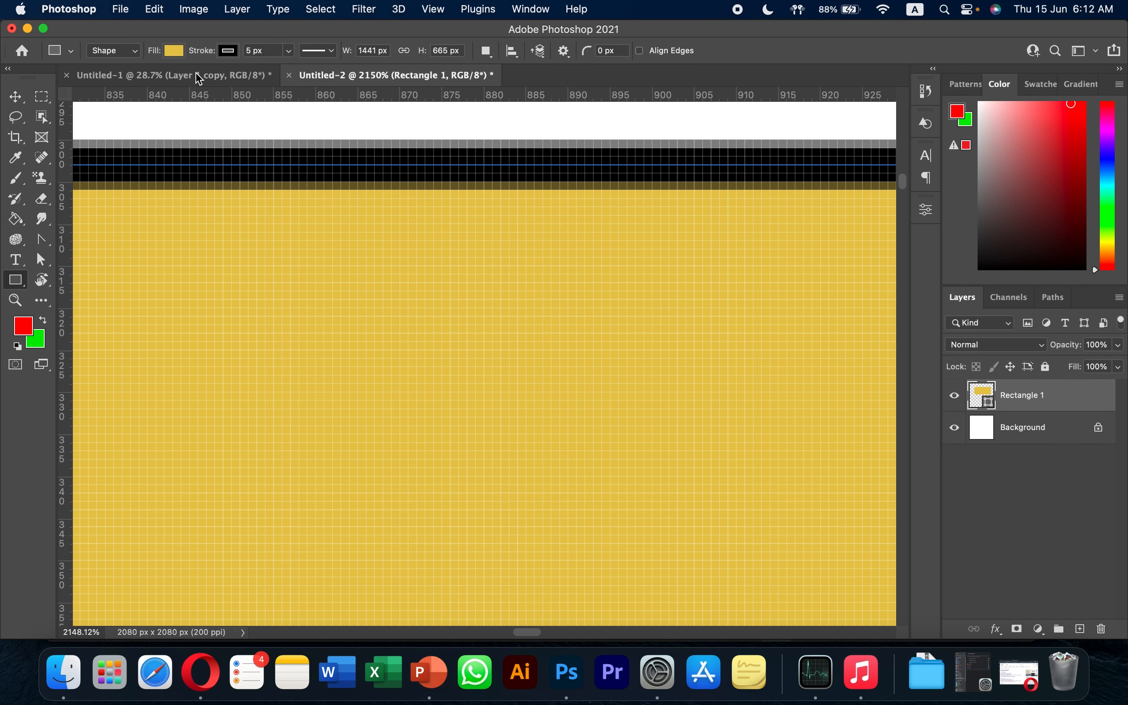
# Set the rectangle's stroke width to 20 px
pyautogui.scroll(-1, 426, 173)
pyautogui.scroll(-8, 425, 174)
pyautogui.click(273, 47)
pyautogui.write('20')
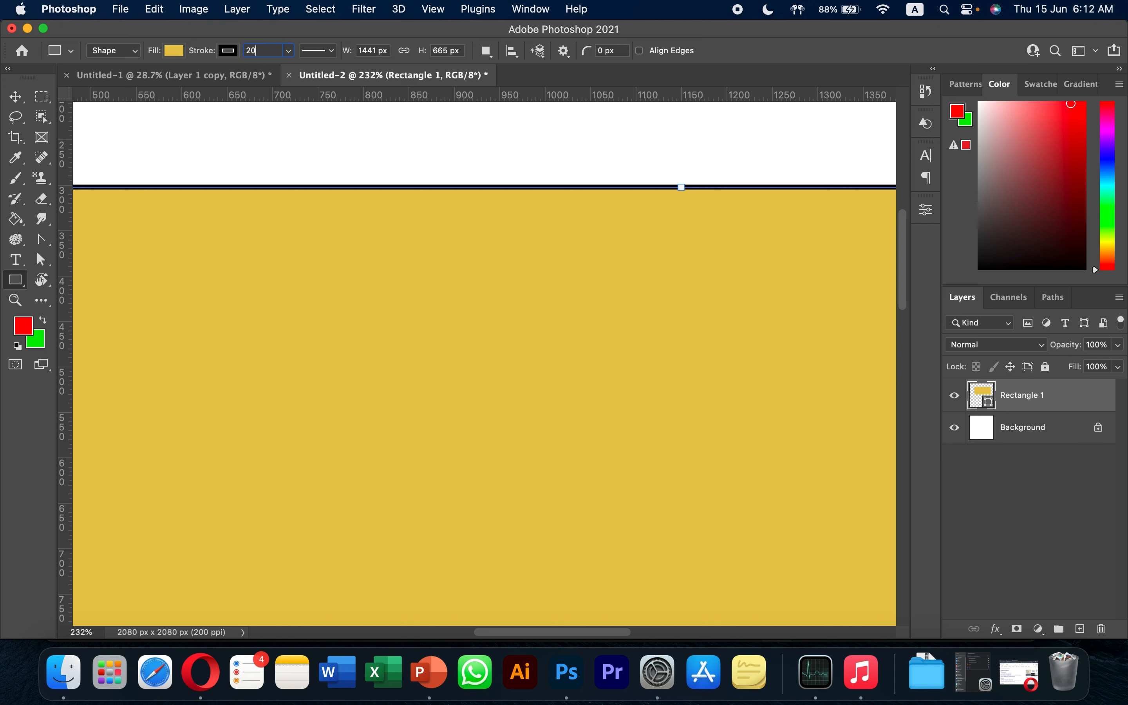
pyautogui.press('Return')
pyautogui.scroll(-4, 340, 269)
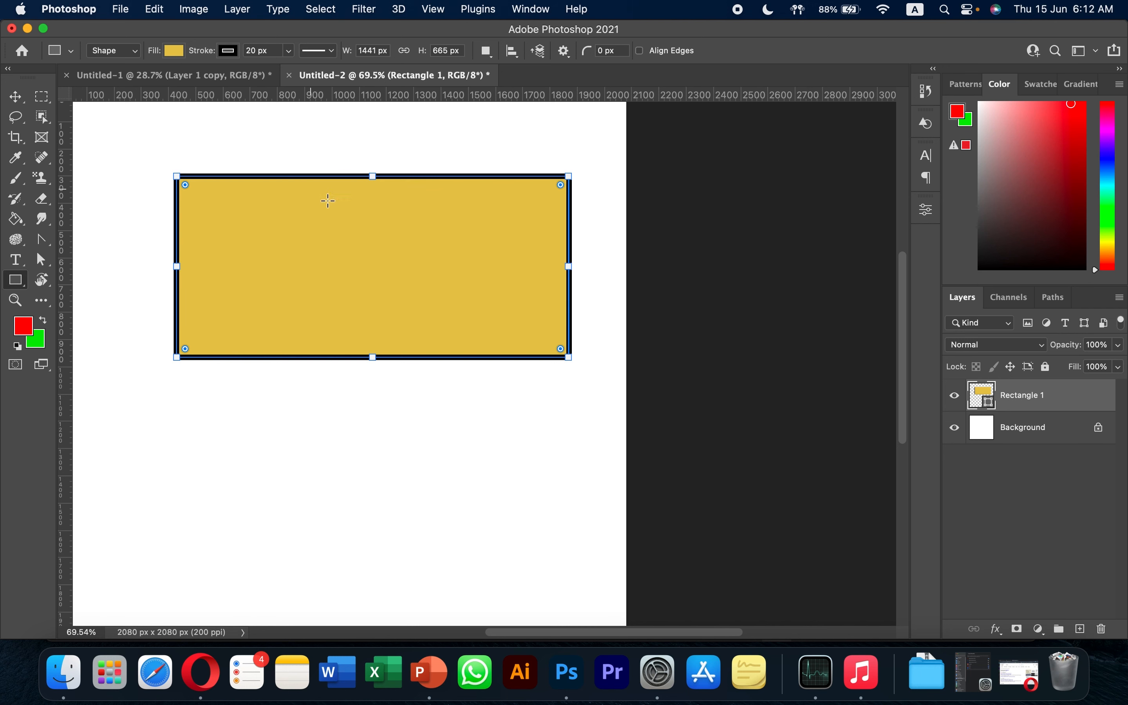
# Change the rectangle's stroke colour to red d82929 with the colour picker
pyautogui.click(228, 51)
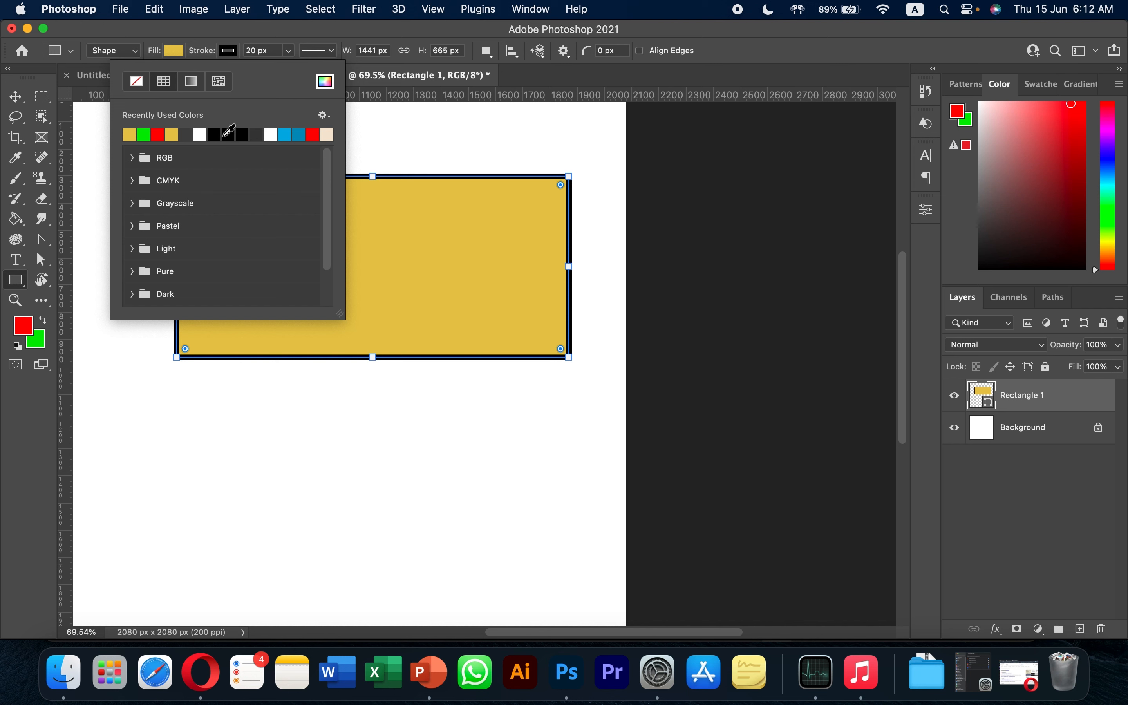
pyautogui.click(325, 81)
pyautogui.click(763, 237)
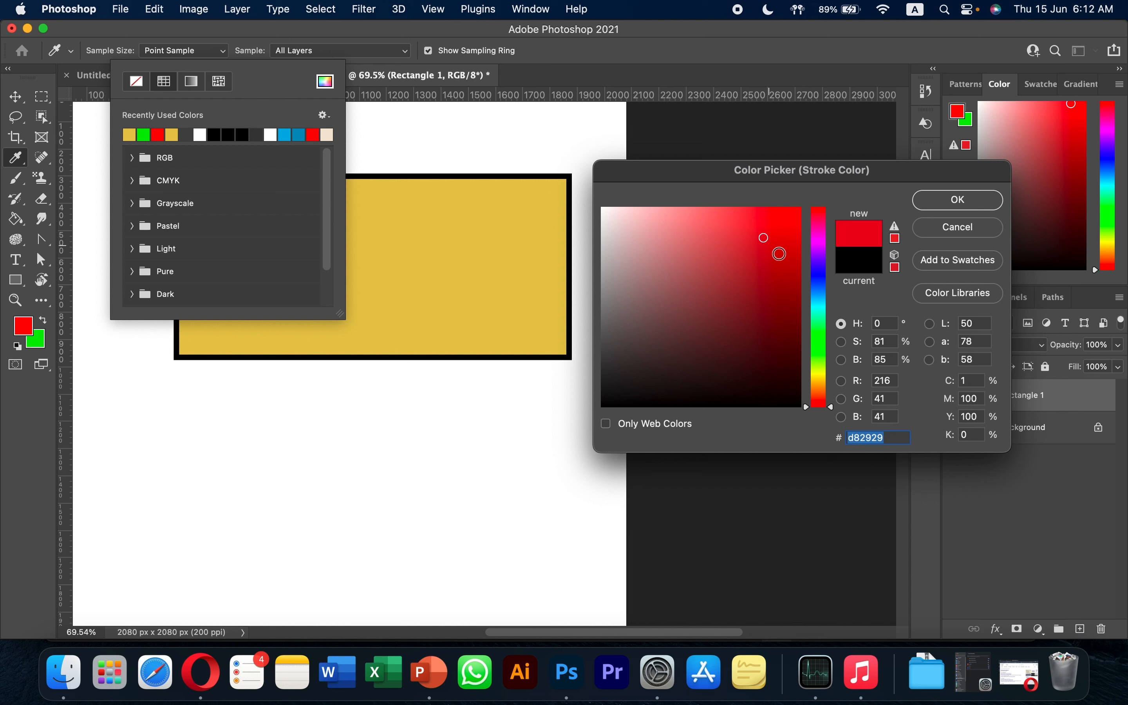
pyautogui.click(816, 225)
pyautogui.moveTo(815, 225); pyautogui.dragTo(816, 209)
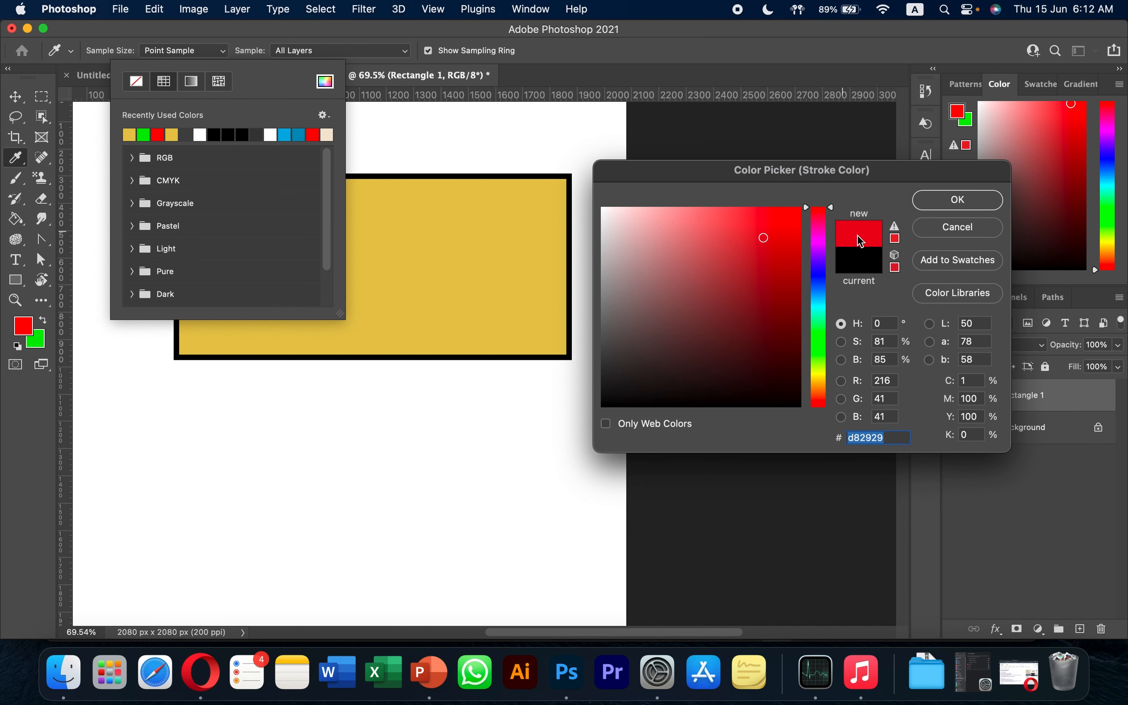
pyautogui.click(956, 198)
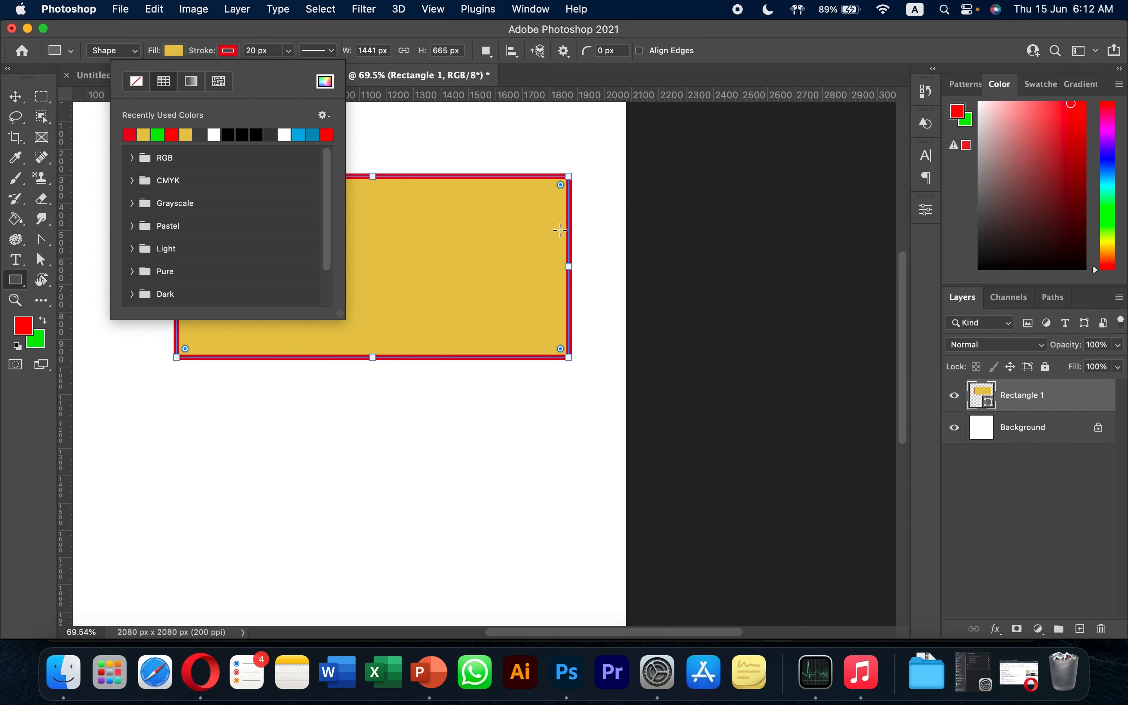
pyautogui.click(196, 37)
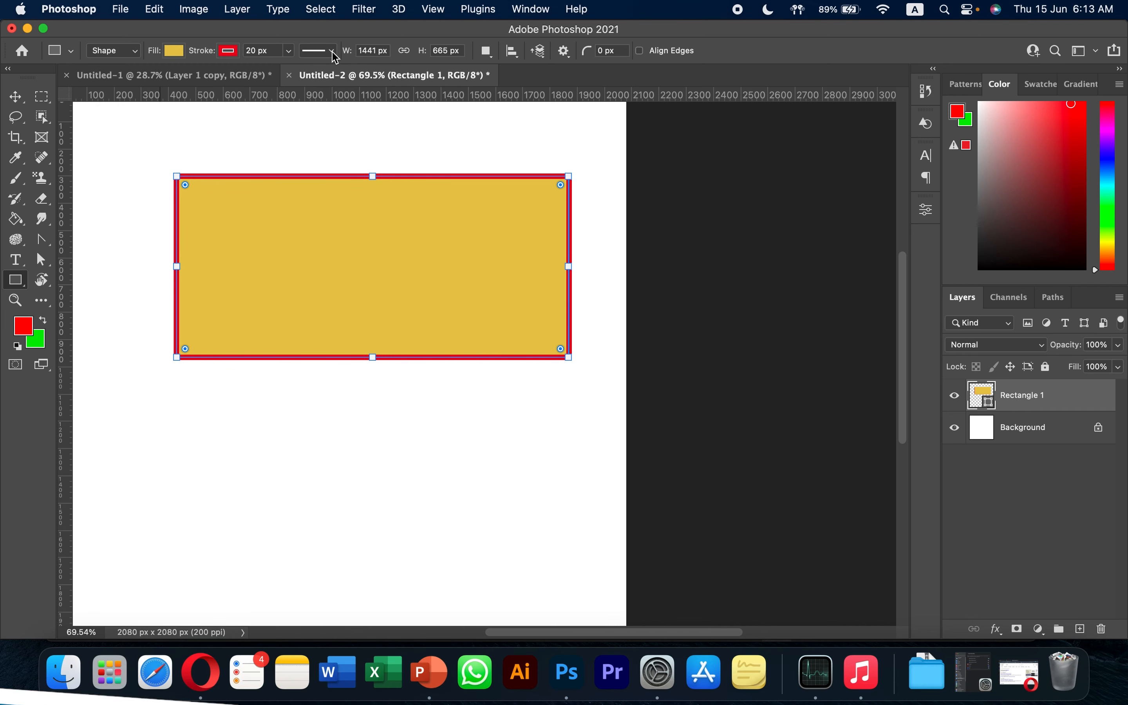
# Try the dashed line type on the rectangle's stroke and settle on the dotted one
pyautogui.click(319, 50)
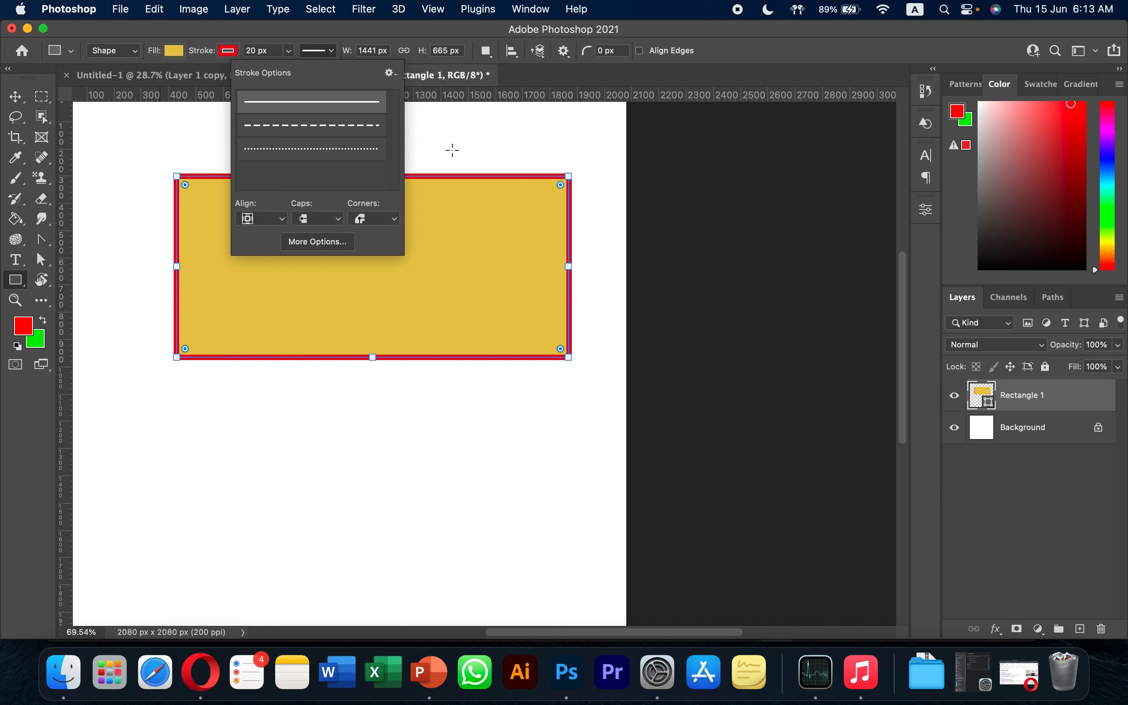
pyautogui.click(294, 130)
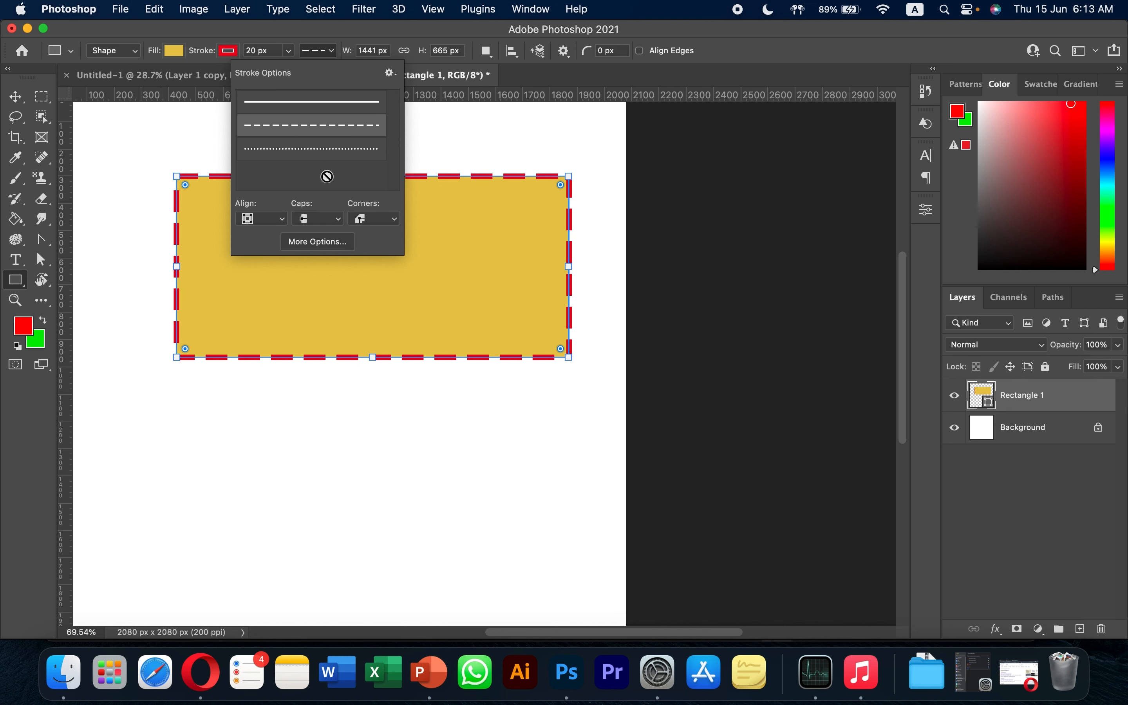
pyautogui.click(325, 155)
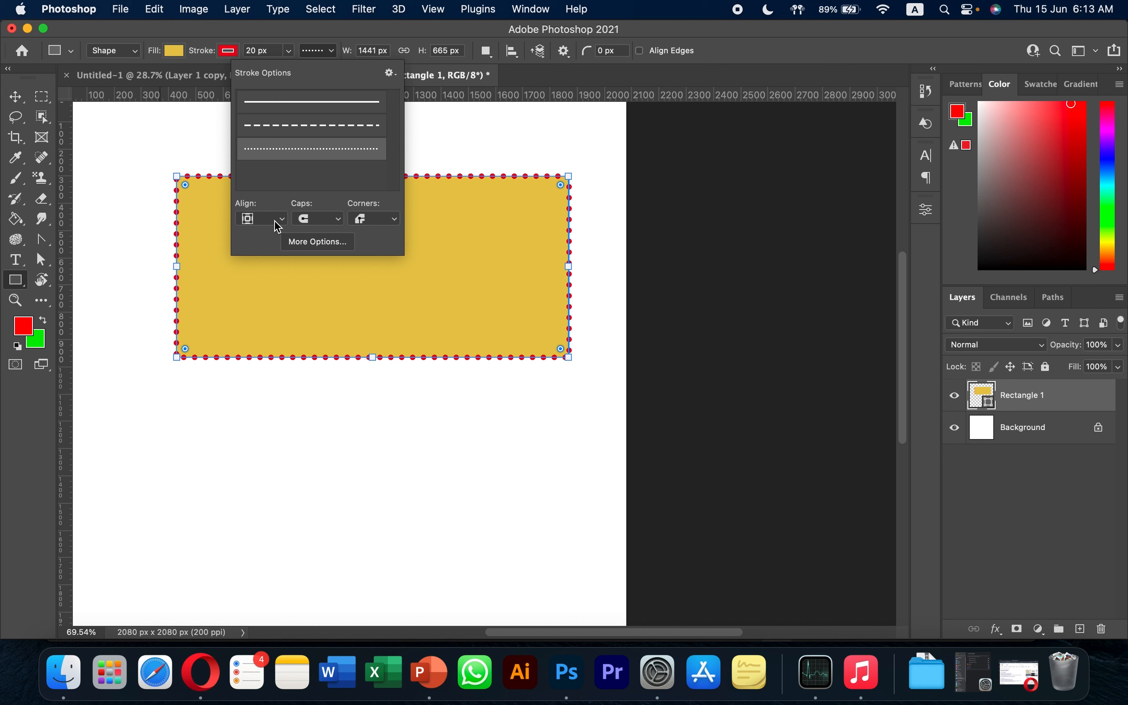
pyautogui.click(318, 34)
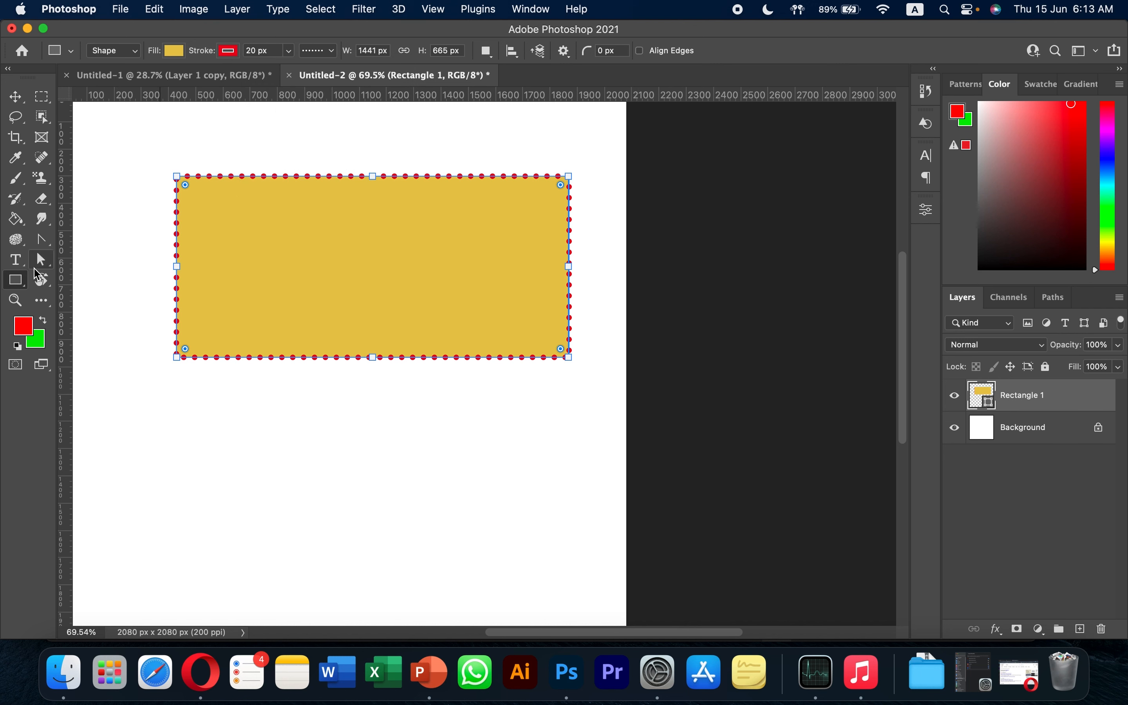
# Draw a circle about 693 px in diameter below the rectangle with the Ellipse tool
pyautogui.rightClick(15, 280)
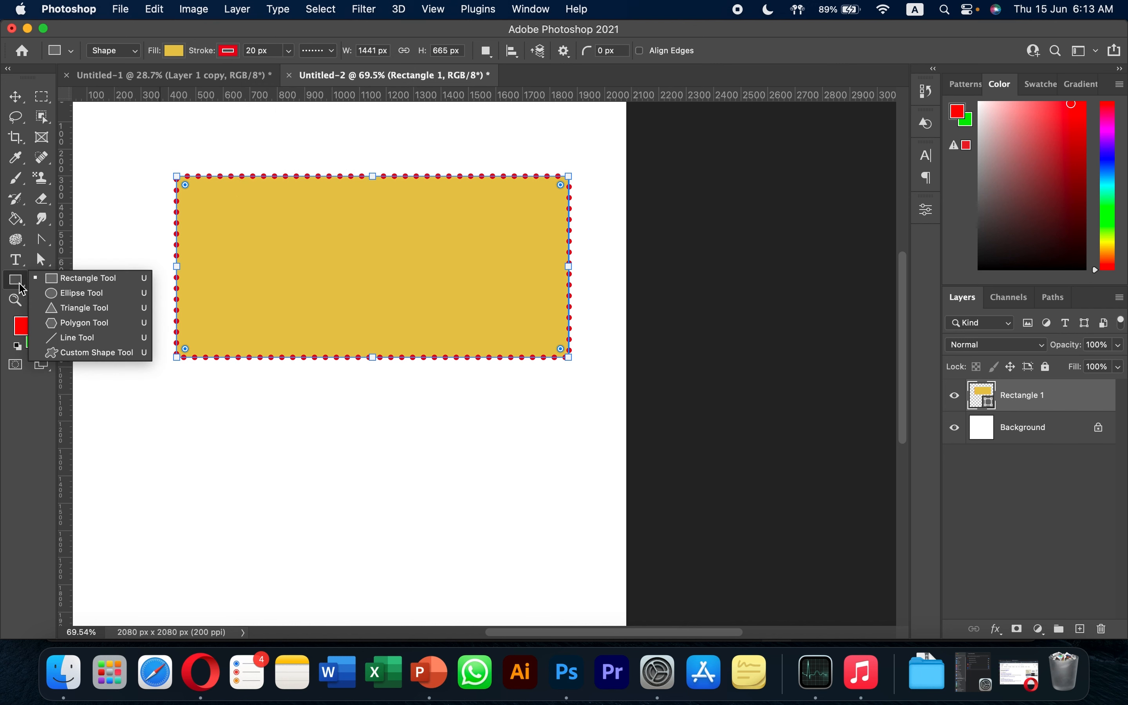
pyautogui.click(80, 294)
pyautogui.moveTo(209, 422); pyautogui.dragTo(398, 486)
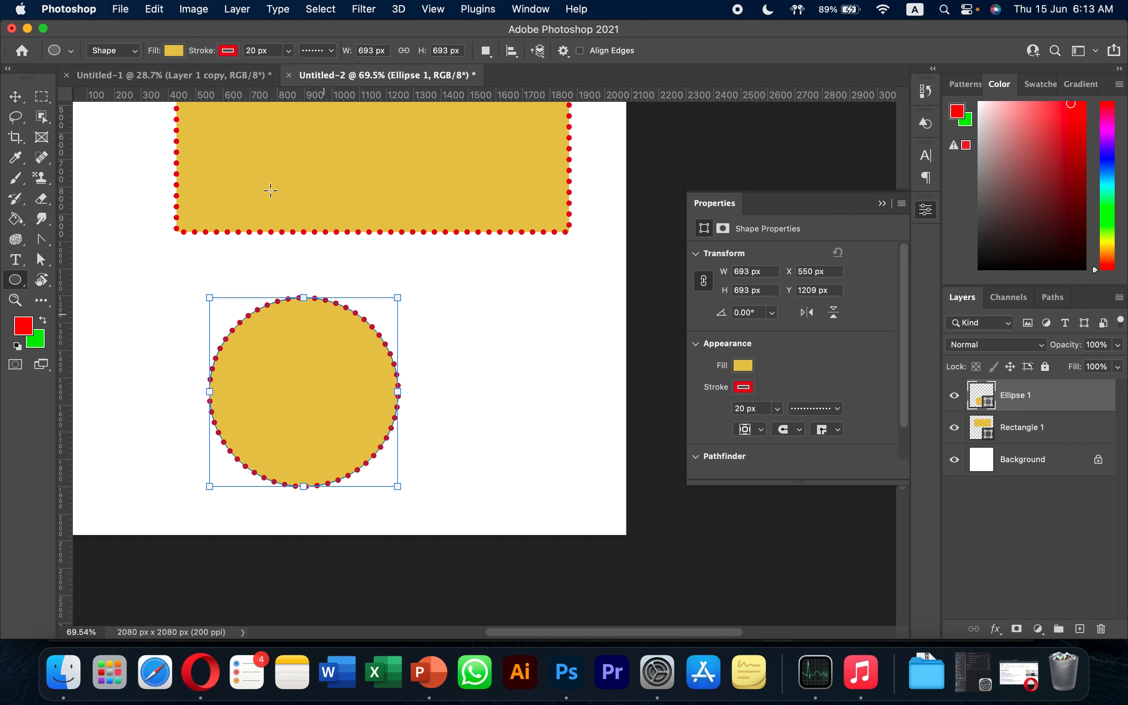
# Set the circle's stroke to a solid line
pyautogui.click(323, 54)
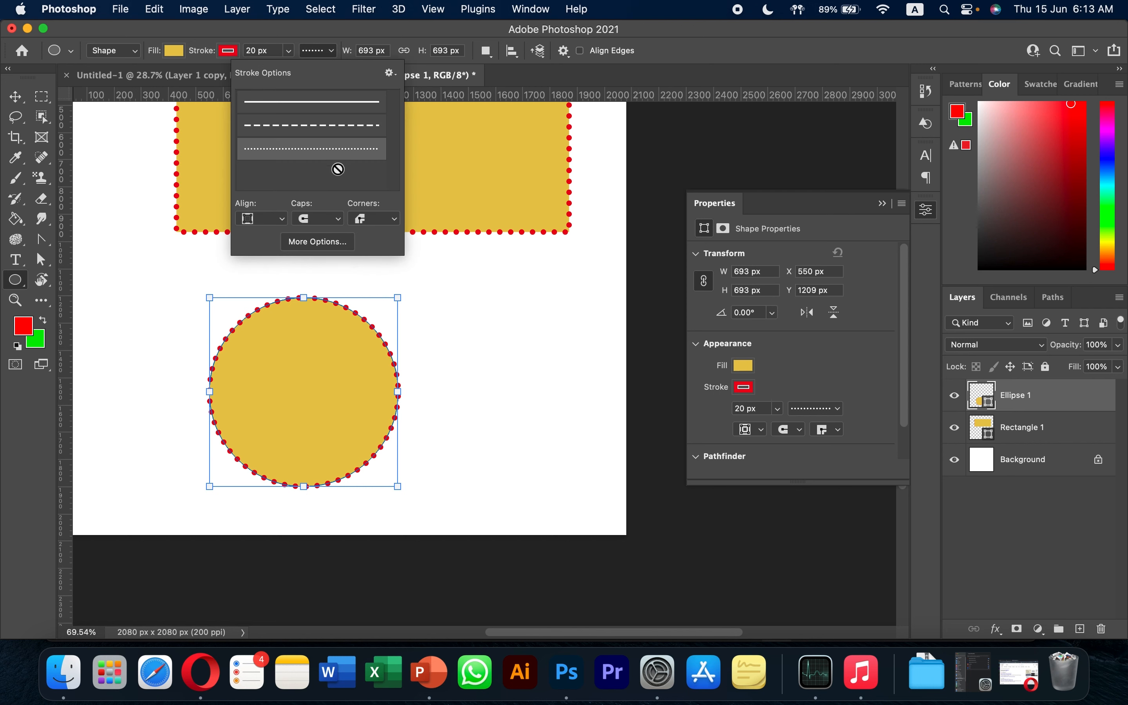
pyautogui.click(353, 108)
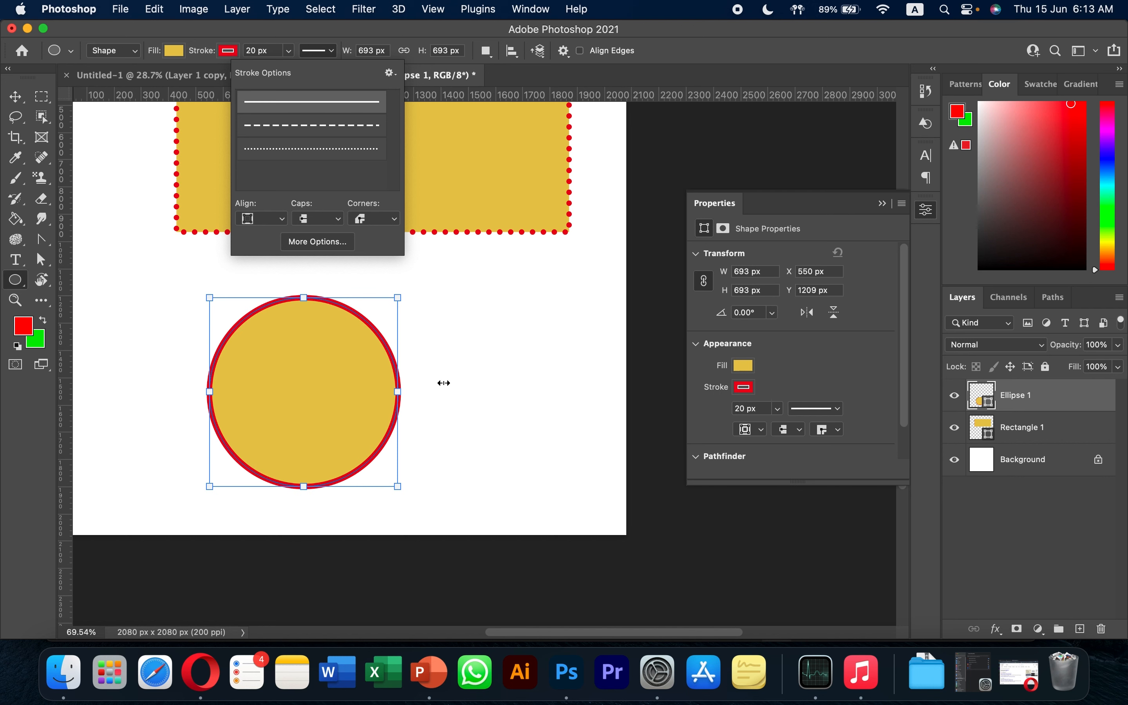
pyautogui.click(926, 210)
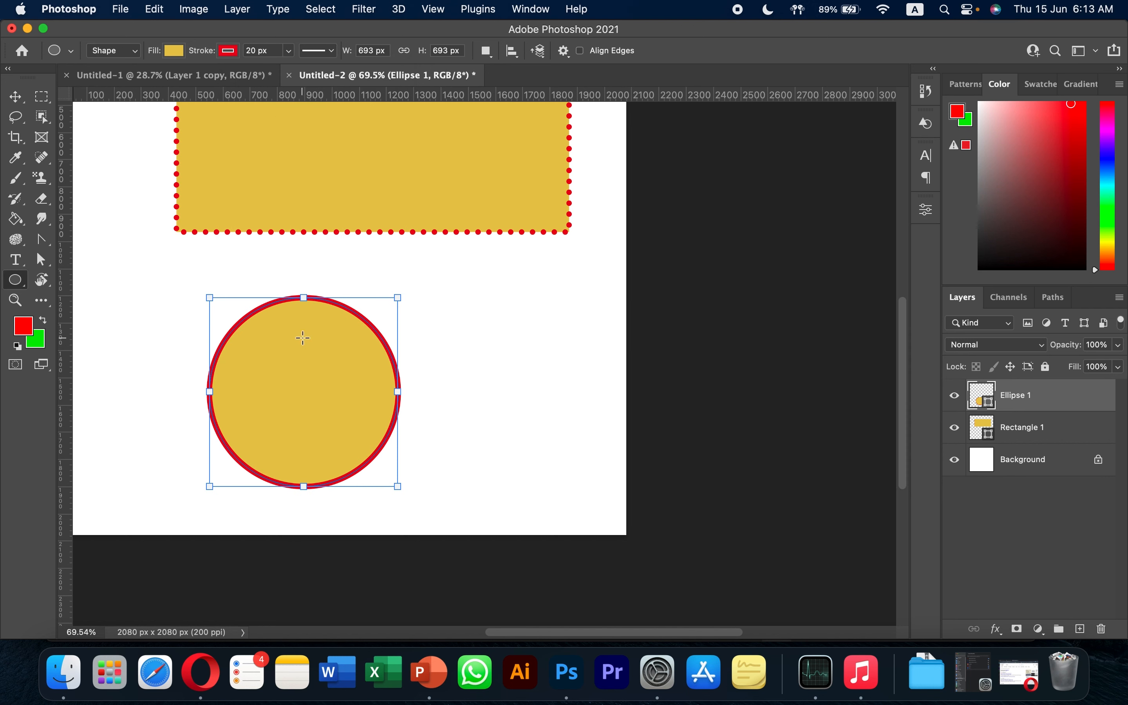
pyautogui.rightClick(16, 279)
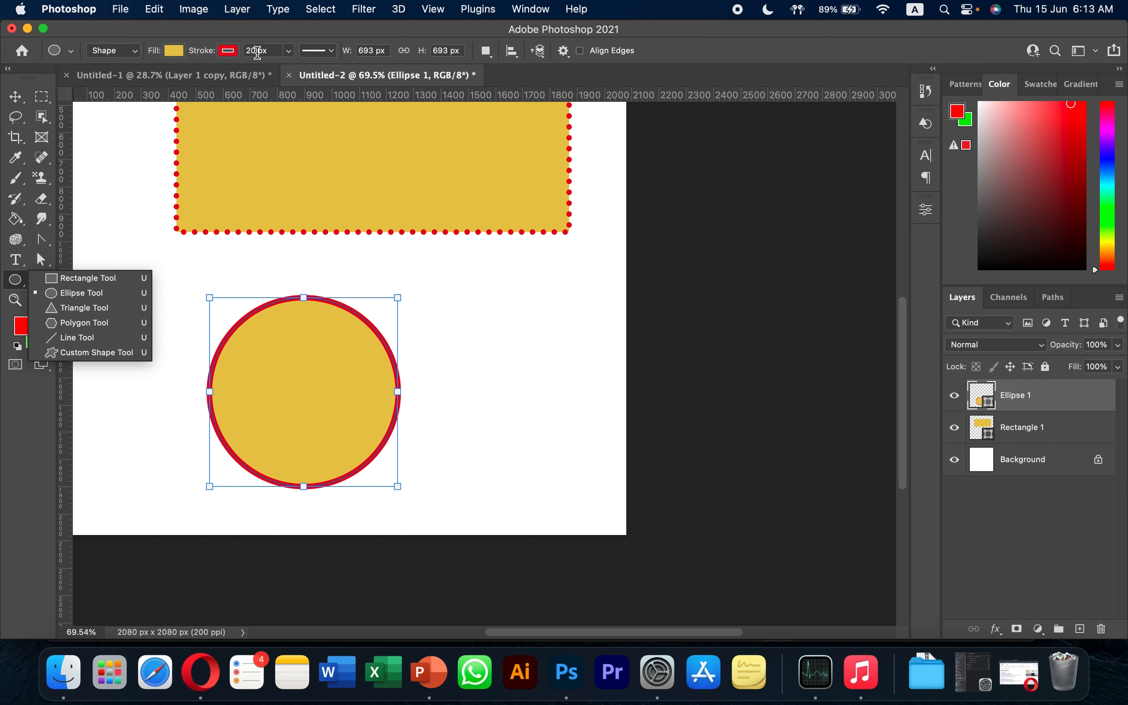
pyautogui.click(319, 51)
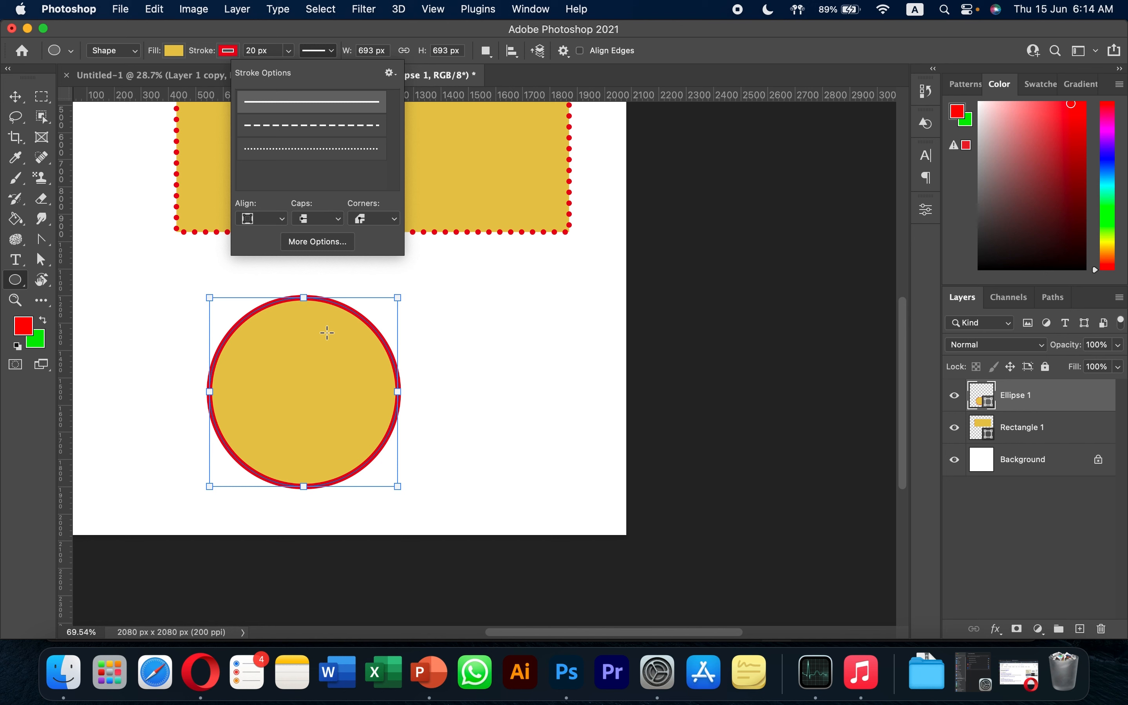
# Draw a triangle about 622 × 558 px to the right of the circle with the Triangle tool
pyautogui.rightClick(15, 279)
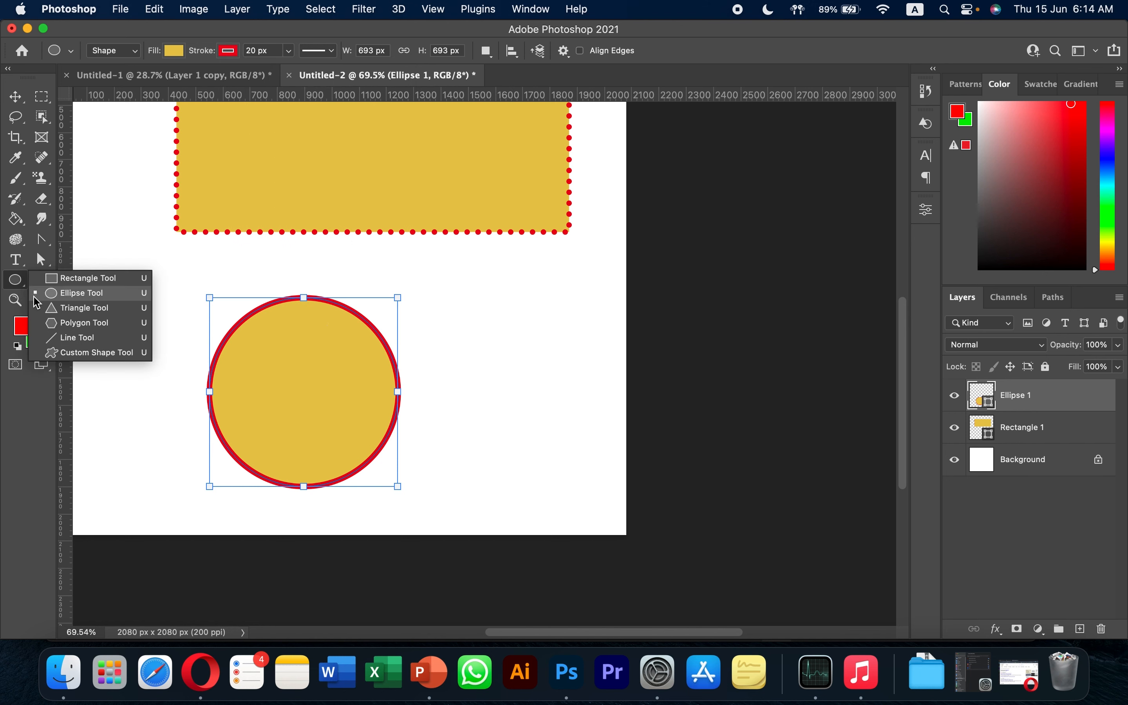
pyautogui.click(64, 308)
pyautogui.moveTo(423, 298)
pyautogui.mouseDown()
pyautogui.moveTo(498, 403)
pyautogui.moveTo(591, 451)
pyautogui.mouseUp()
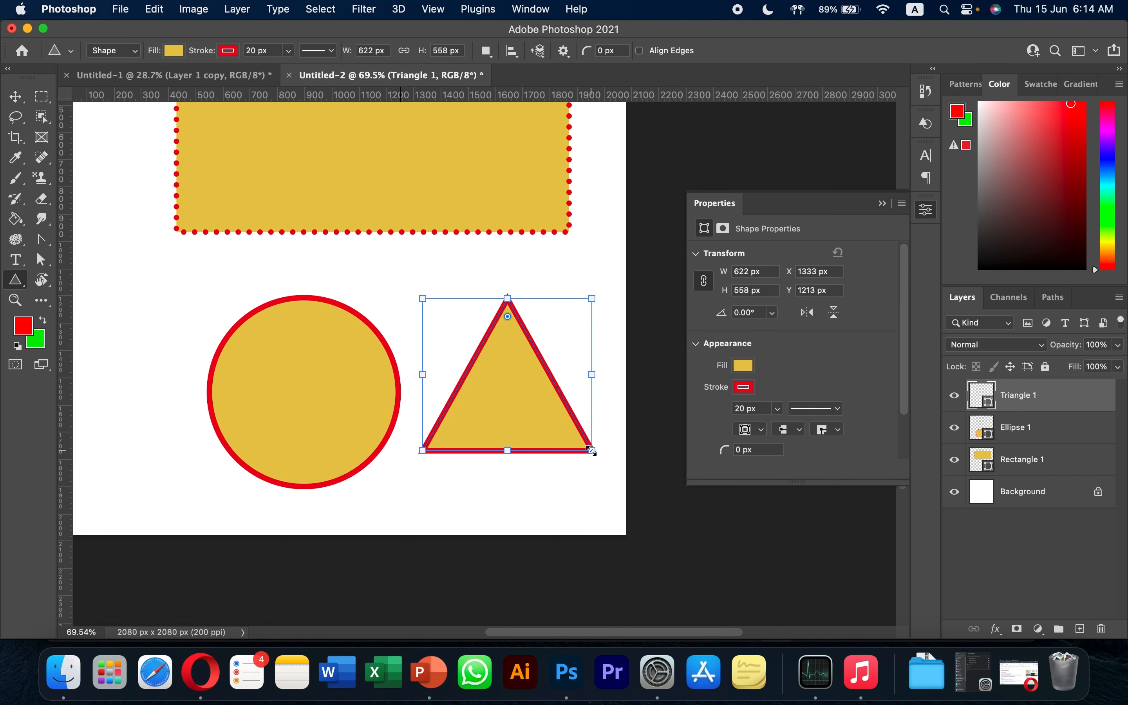
pyautogui.click(926, 209)
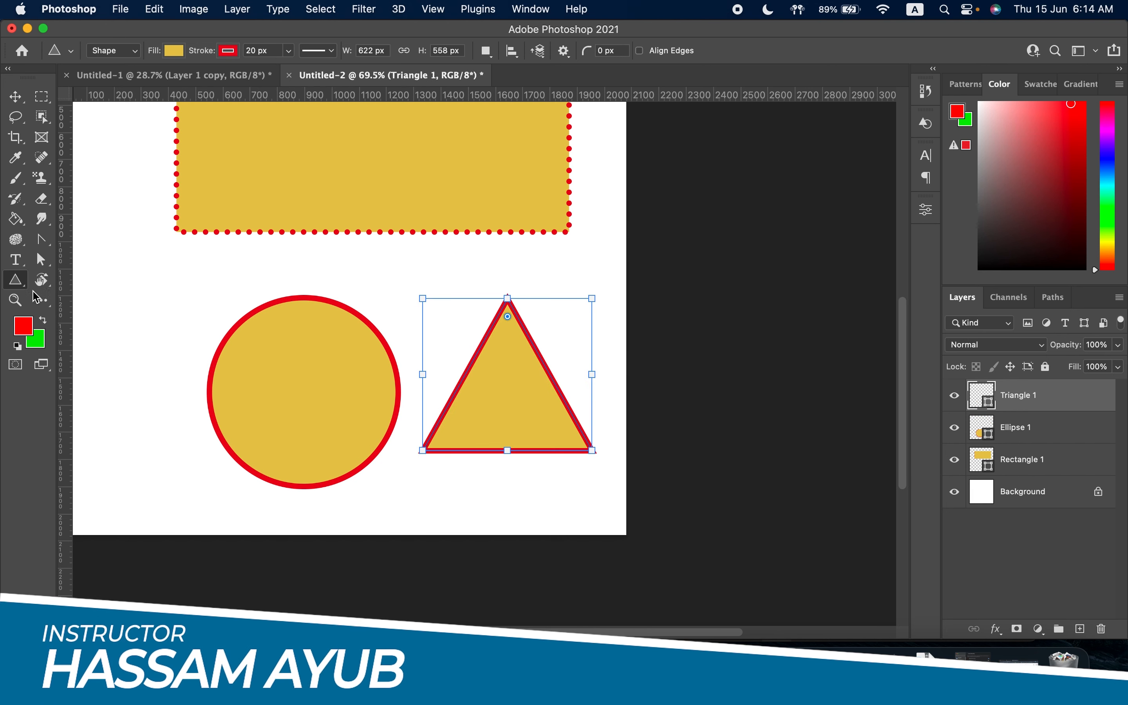
pyautogui.rightClick(17, 281)
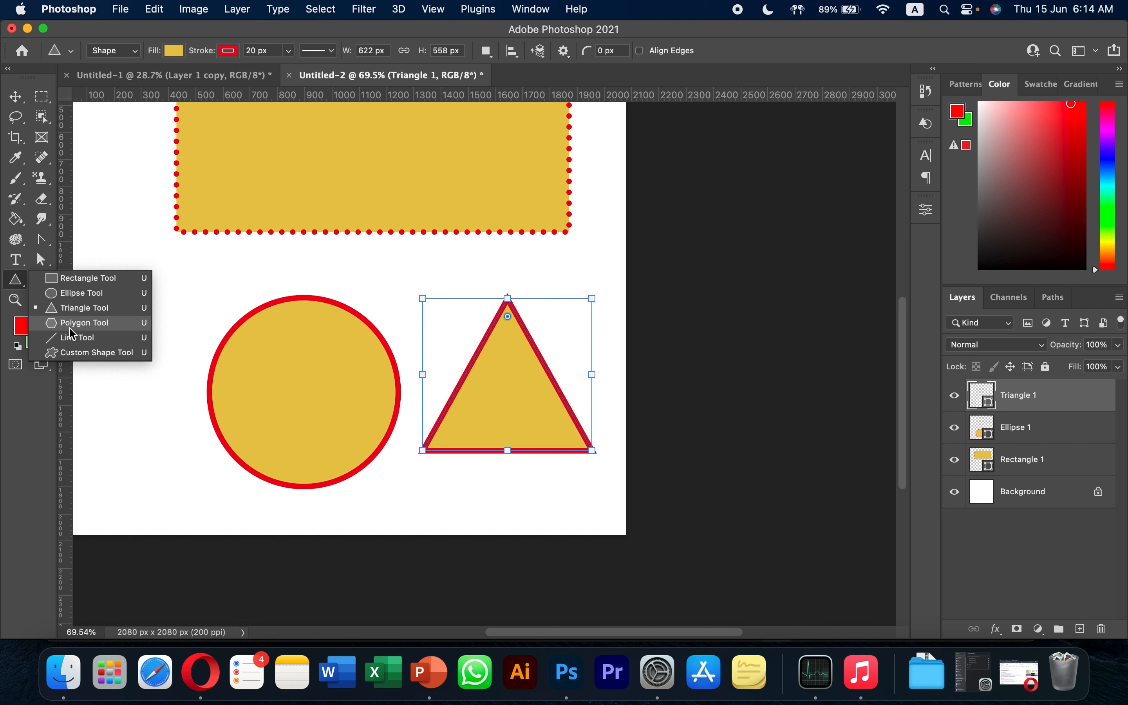
pyautogui.click(70, 326)
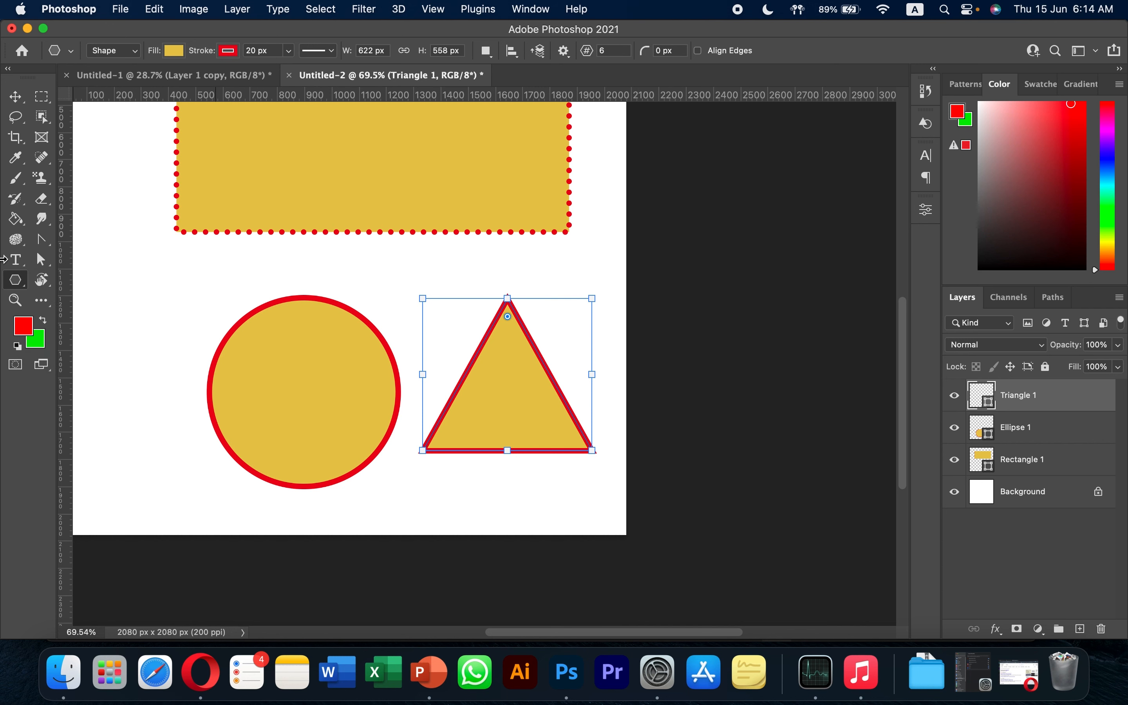
pyautogui.rightClick(16, 280)
pyautogui.click(51, 281)
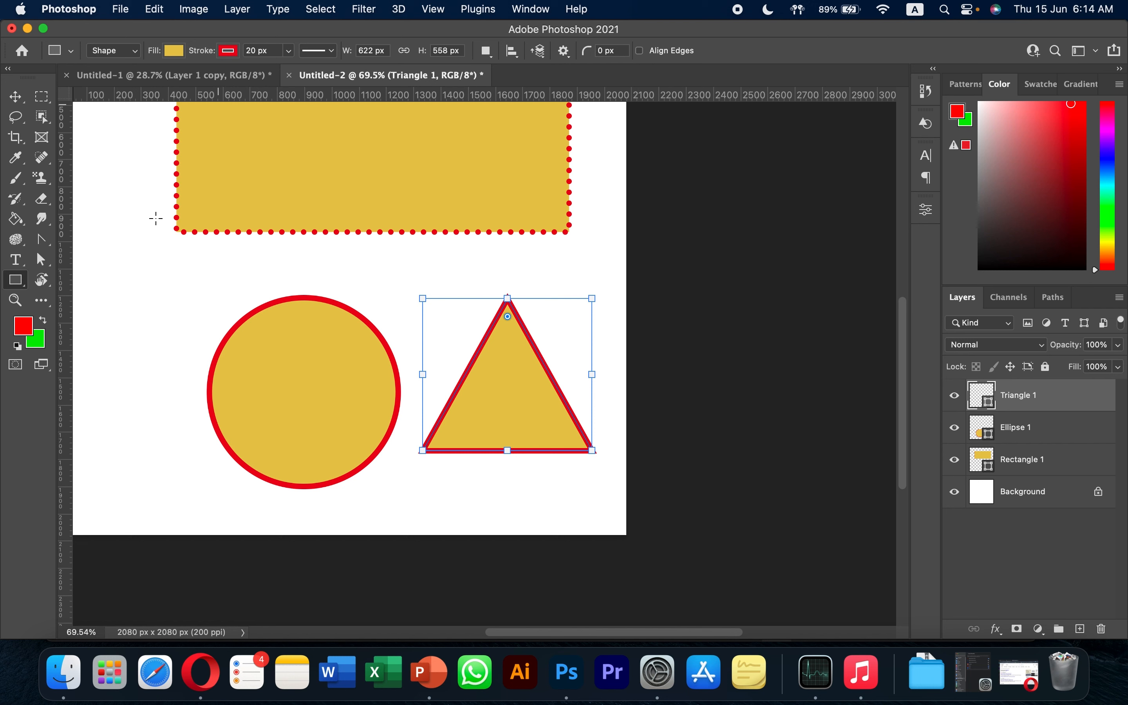
pyautogui.rightClick(15, 279)
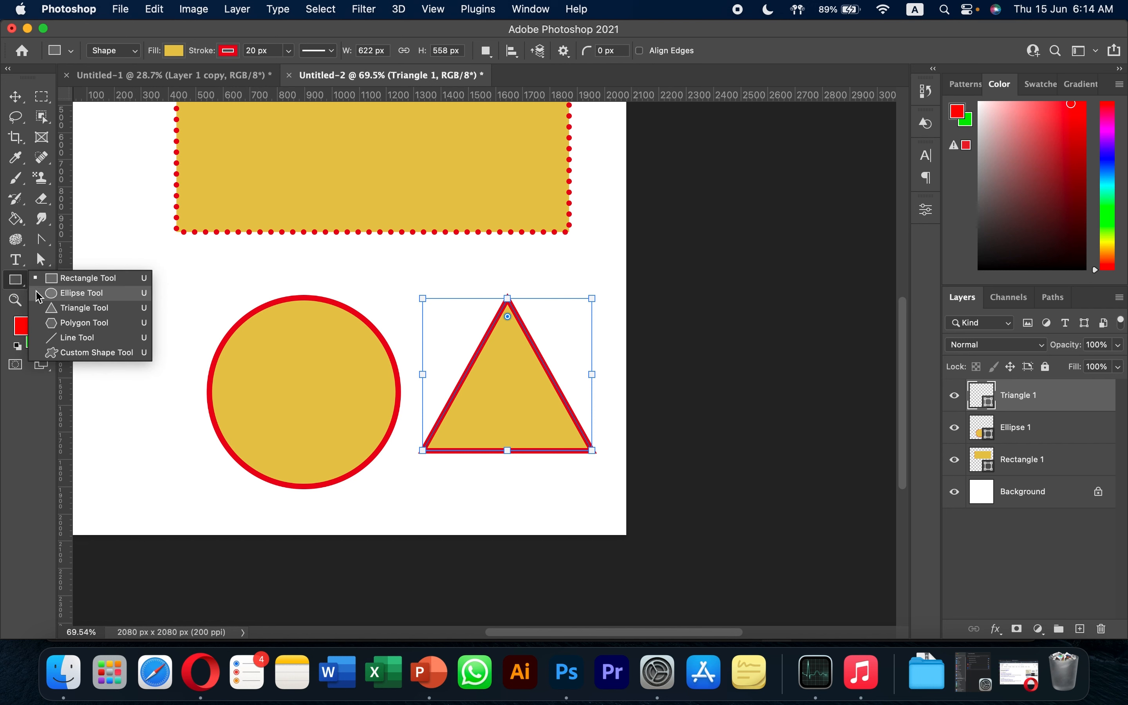
# Hide the rectangle, circle and triangle layers and draw a hexagon about 1121 × 952 px with the Polygon tool
pyautogui.click(73, 323)
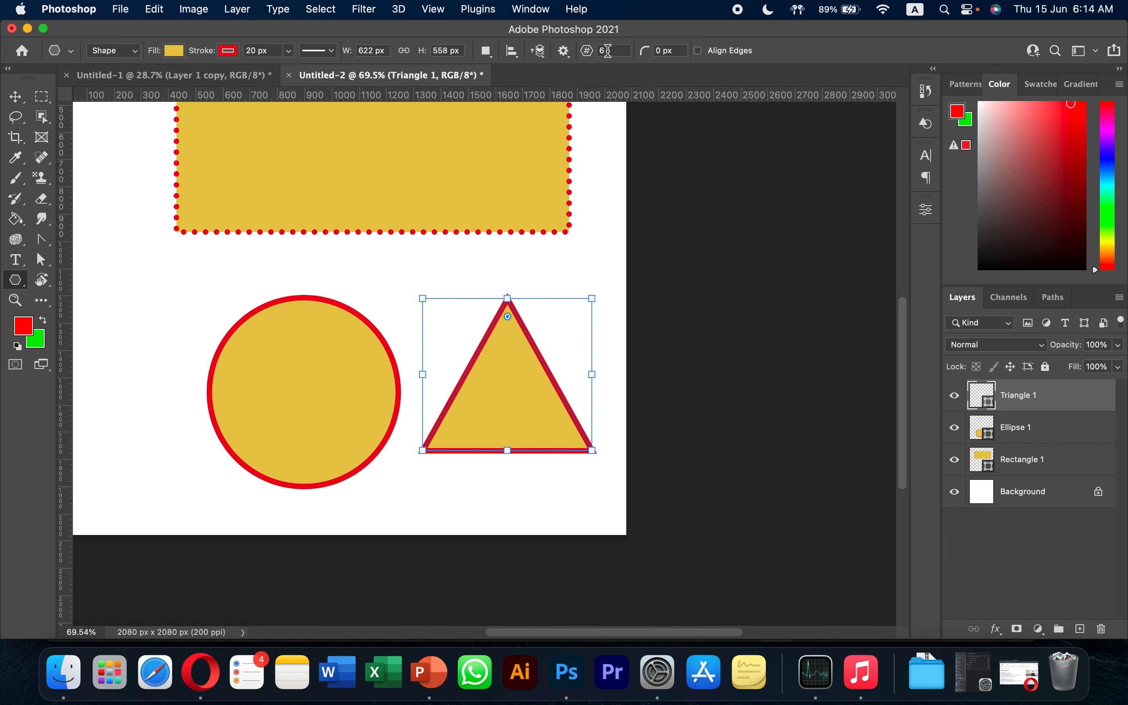
pyautogui.moveTo(954, 459); pyautogui.dragTo(954, 395)
pyautogui.scroll(-3, 495, 384)
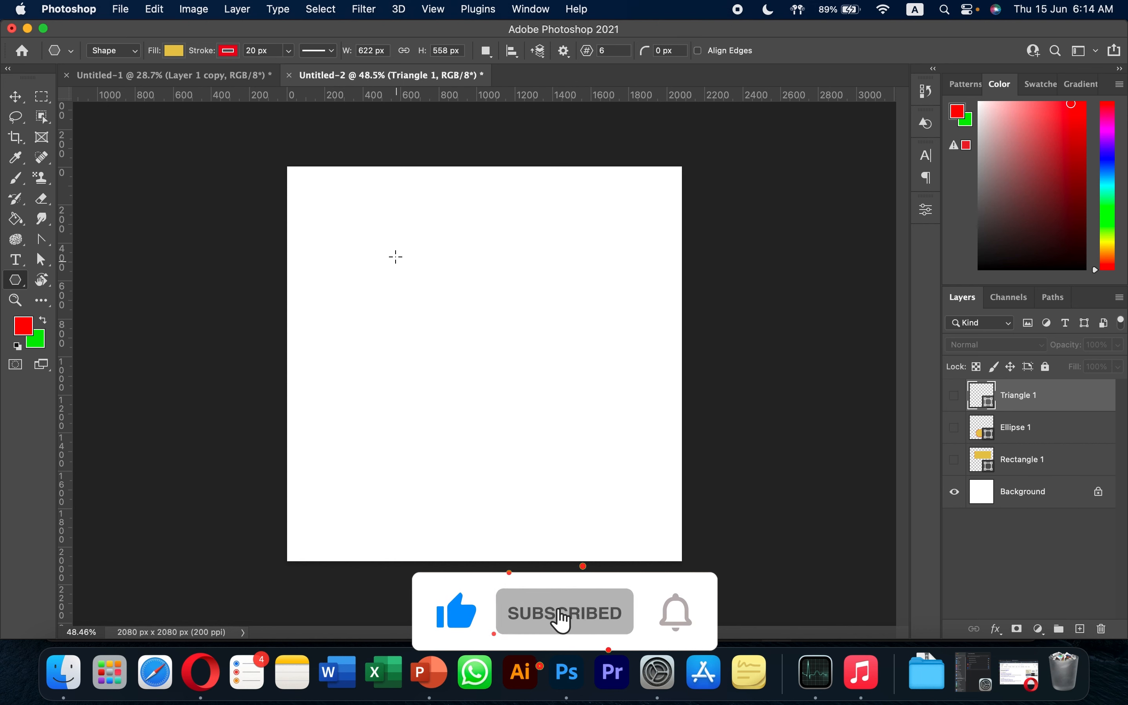
pyautogui.moveTo(367, 246)
pyautogui.mouseDown()
pyautogui.moveTo(561, 390)
pyautogui.moveTo(578, 426)
pyautogui.mouseUp()
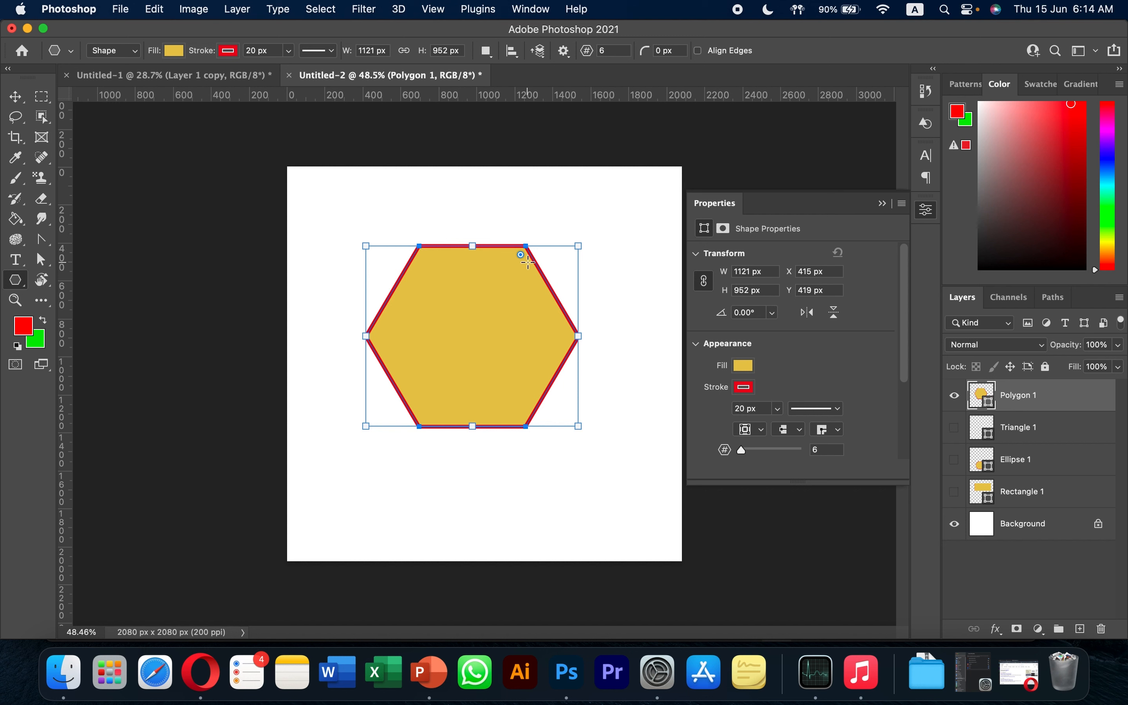
pyautogui.click(926, 211)
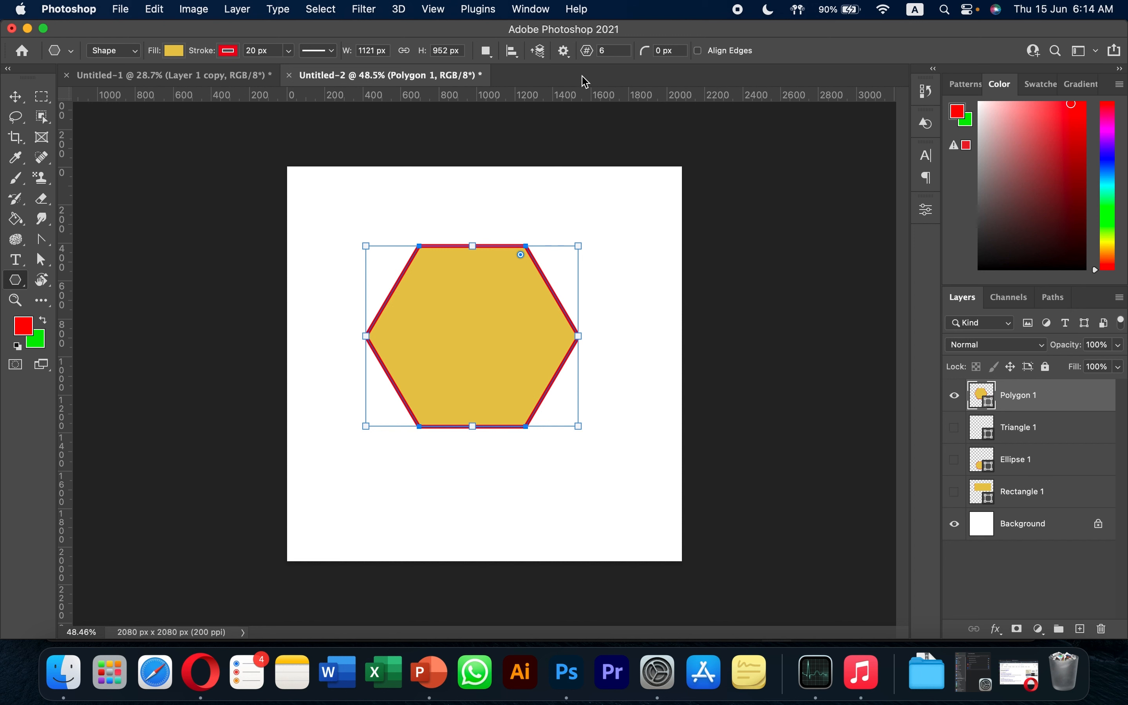
# Set the number of polygon sides to 8 and draw an octagon about 467 × 475 px below the hexagon
pyautogui.click(610, 49)
pyautogui.write('8')
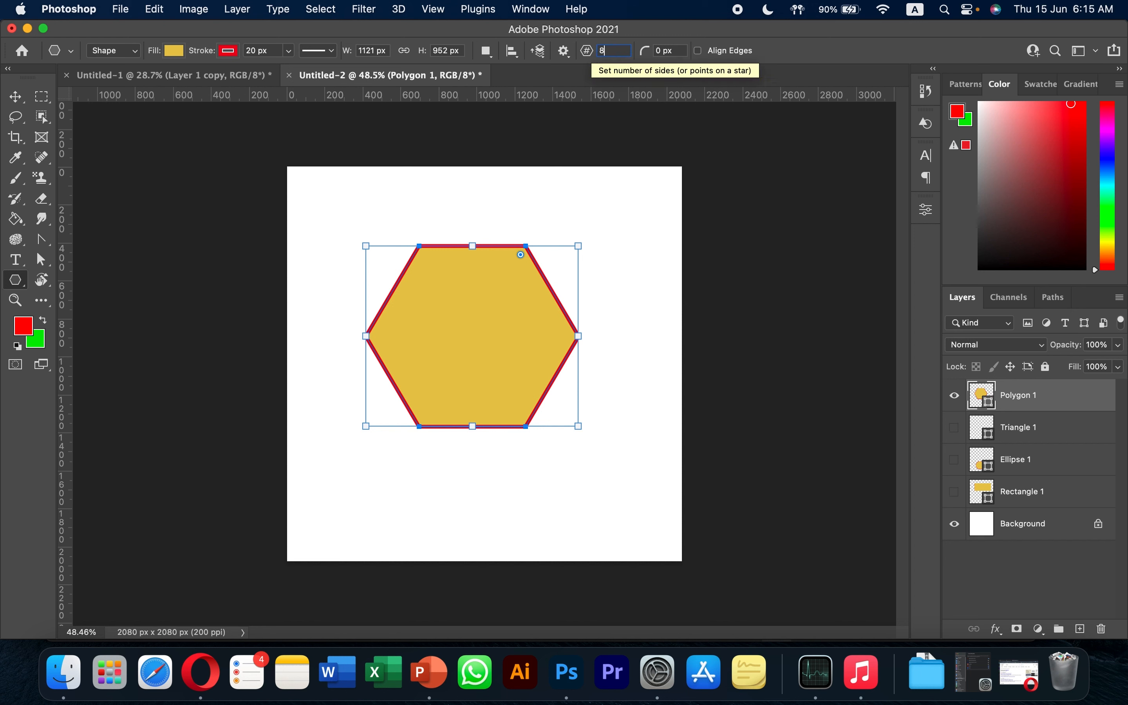
pyautogui.moveTo(381, 464); pyautogui.dragTo(469, 553)
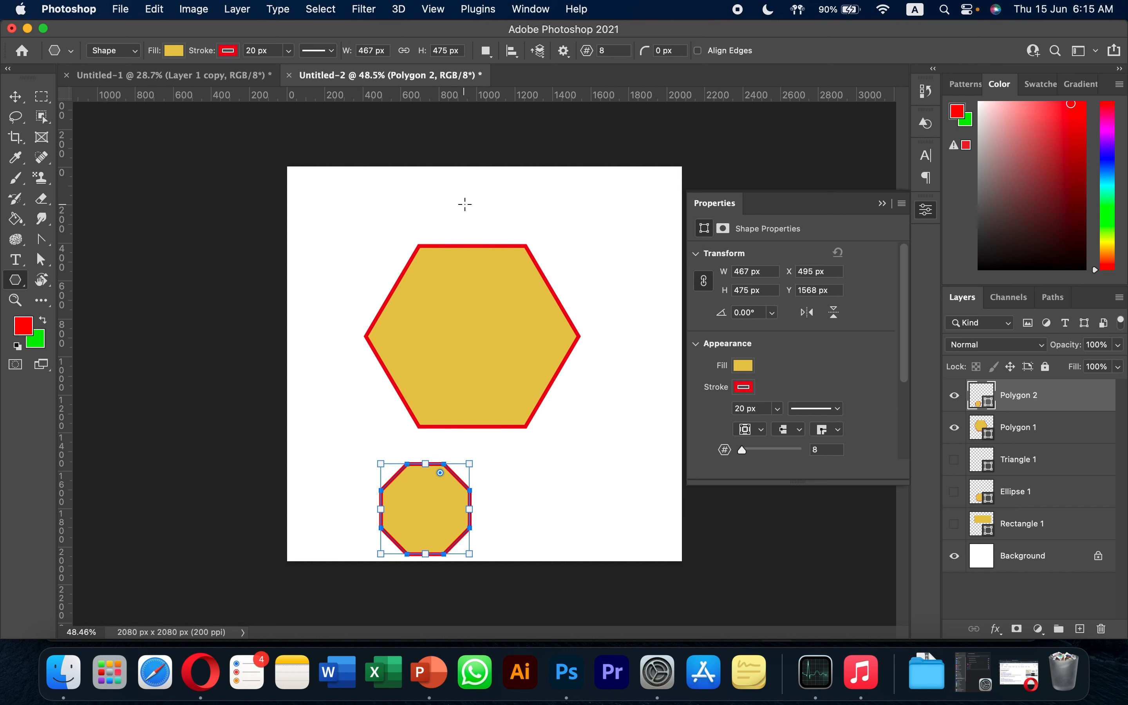
# Create a five-sided polygon of exactly 200 × 200 px and move it to the upper-left area of the canvas
pyautogui.click(446, 214)
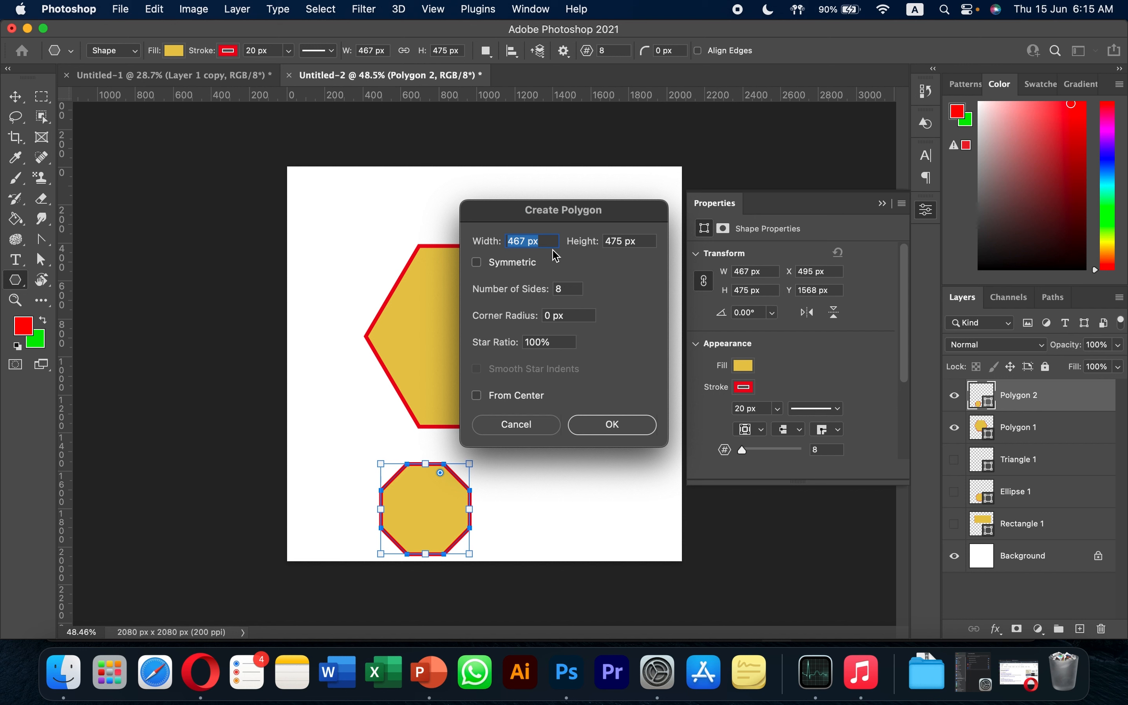
pyautogui.write('200')
pyautogui.press('Tab')
pyautogui.write('200')
pyautogui.press('Tab')
pyautogui.write('5')
pyautogui.press('Return')
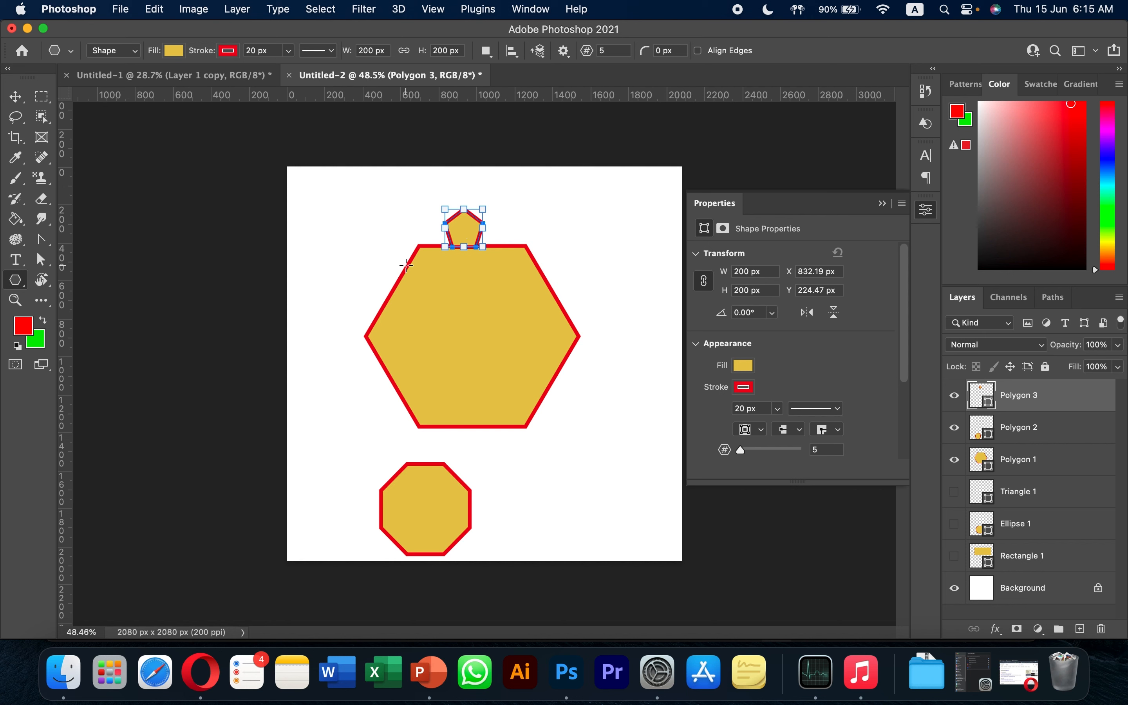
pyautogui.click(16, 97)
pyautogui.moveTo(449, 227); pyautogui.dragTo(303, 210)
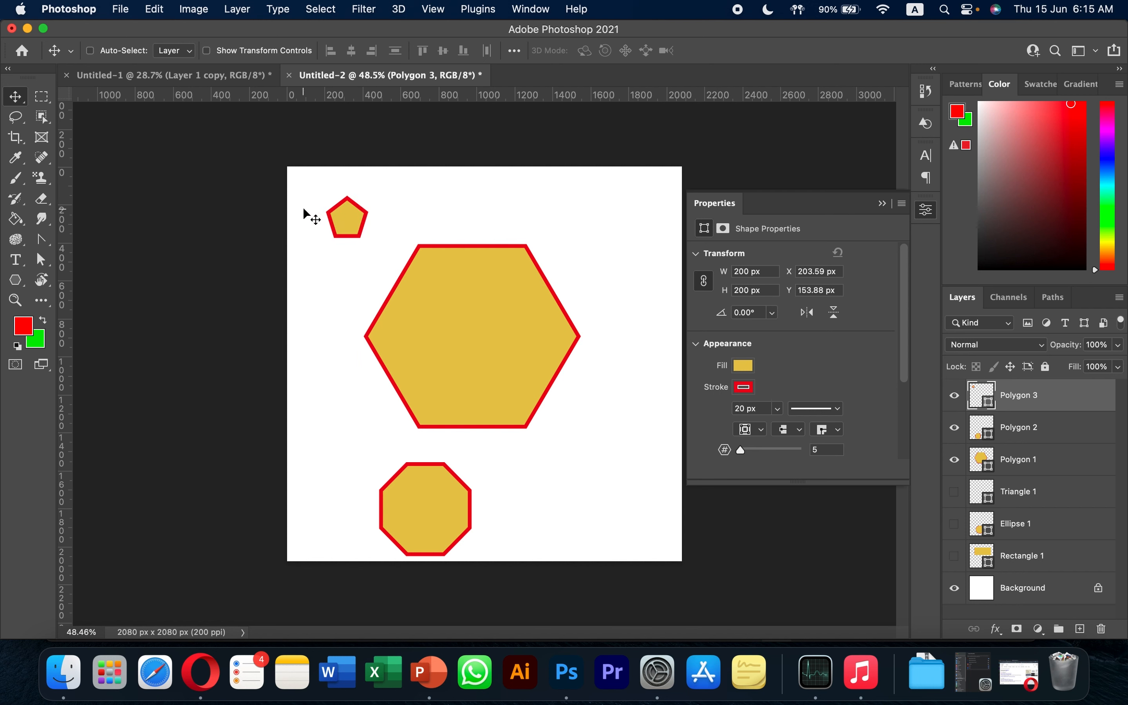
# Examine the preset groups of the Custom Shape tool, including Leaf Trees and Boats
pyautogui.click(16, 280)
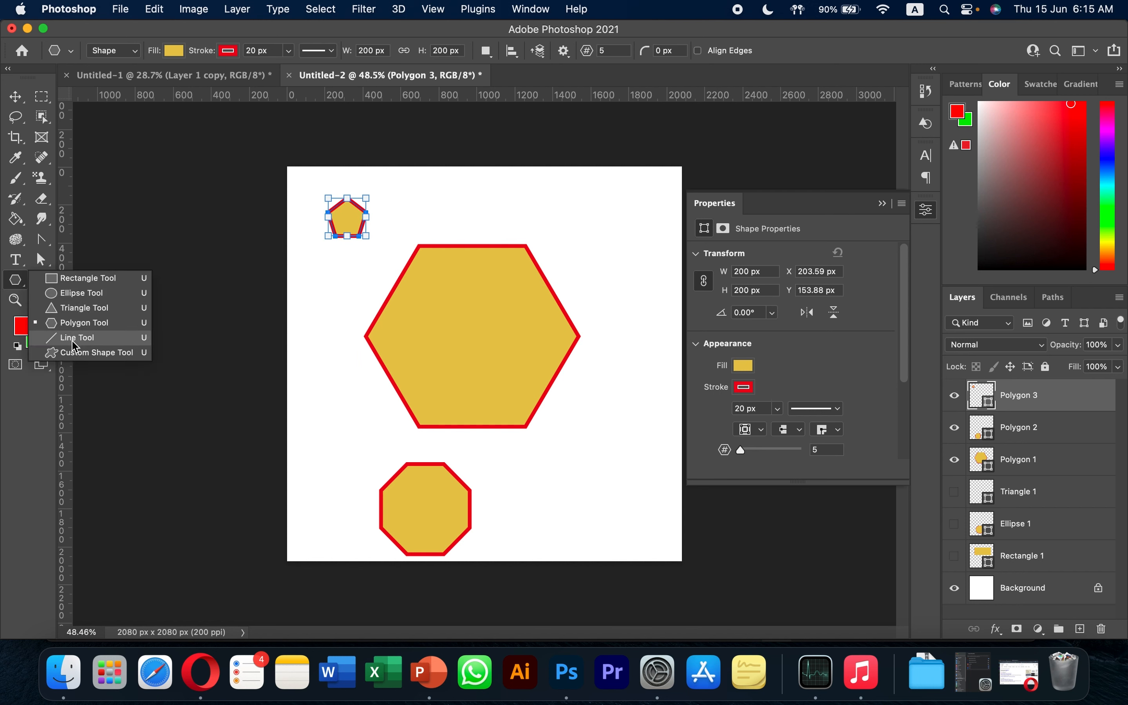
pyautogui.click(76, 355)
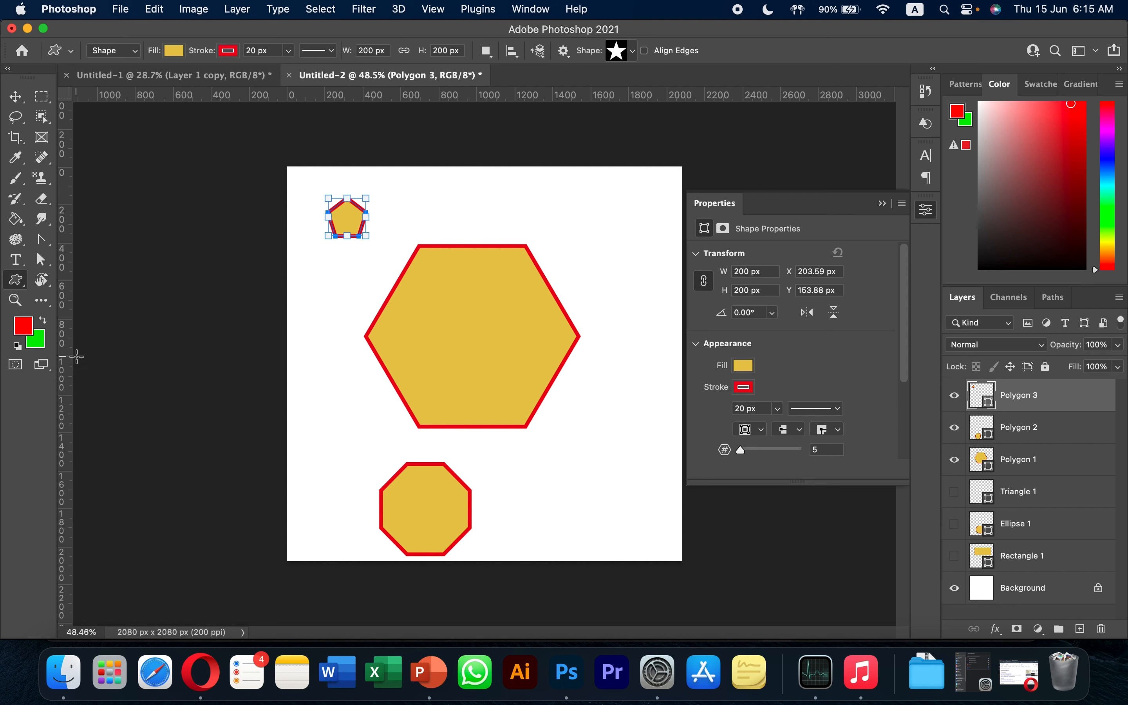
pyautogui.click(632, 51)
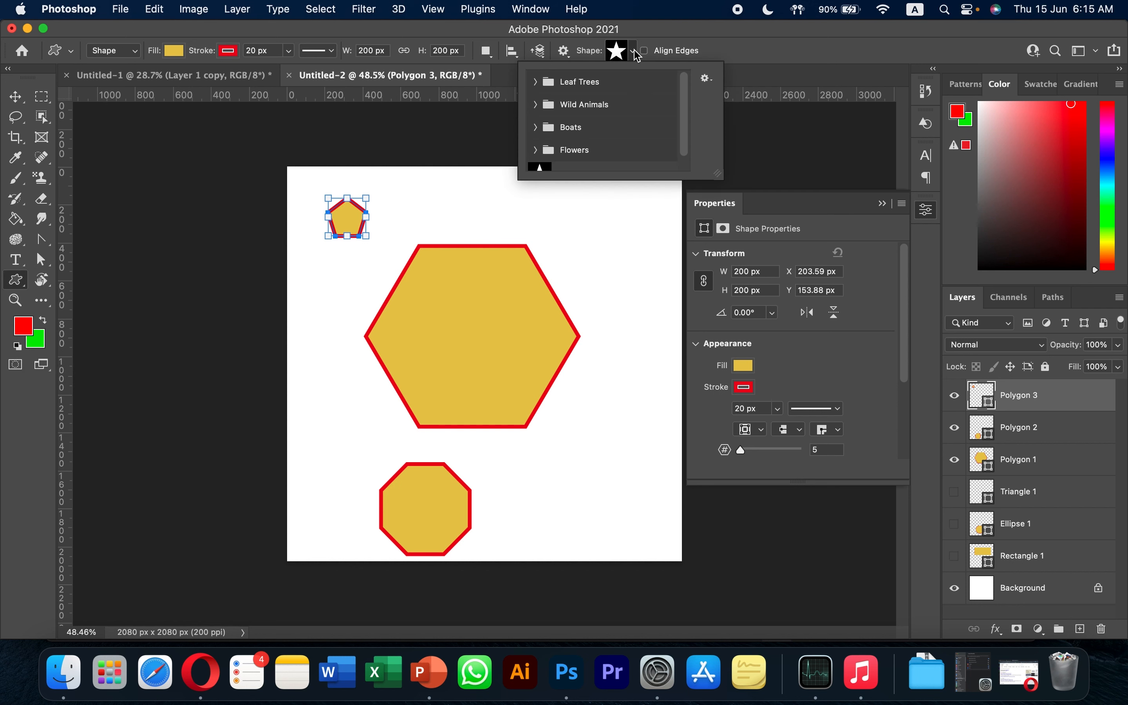
pyautogui.scroll(-1, 604, 141)
pyautogui.scroll(1, 580, 150)
pyautogui.click(536, 83)
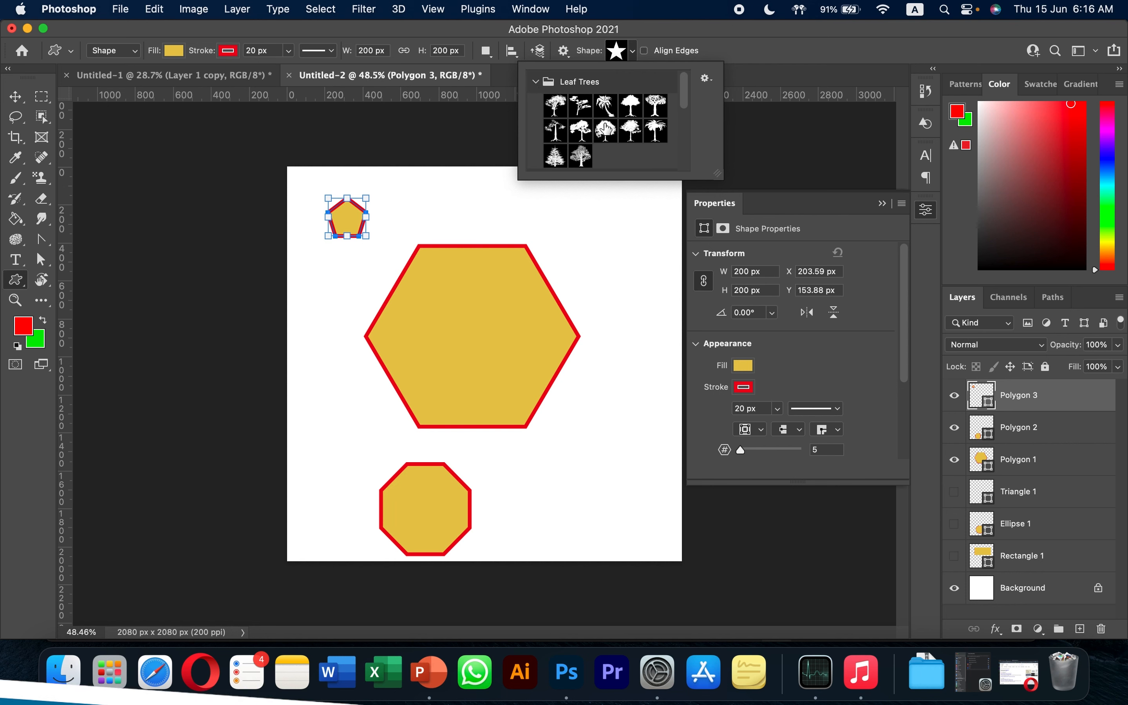
pyautogui.scroll(-1, 629, 140)
pyautogui.scroll(-5, 629, 141)
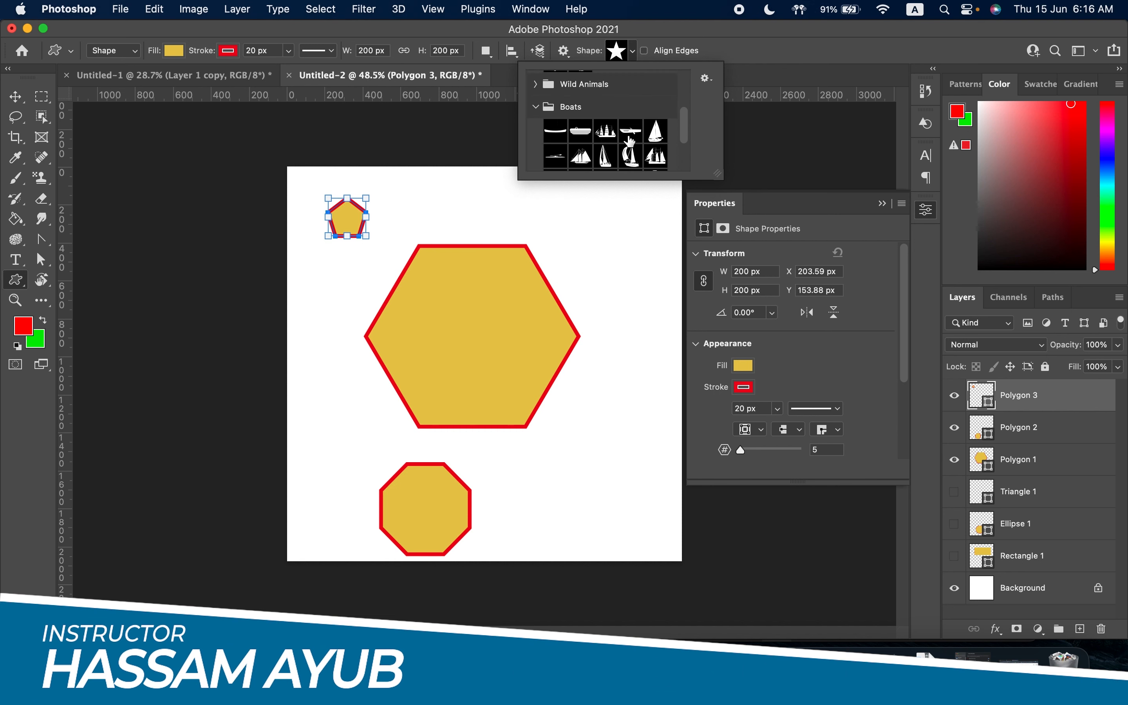
pyautogui.click(633, 51)
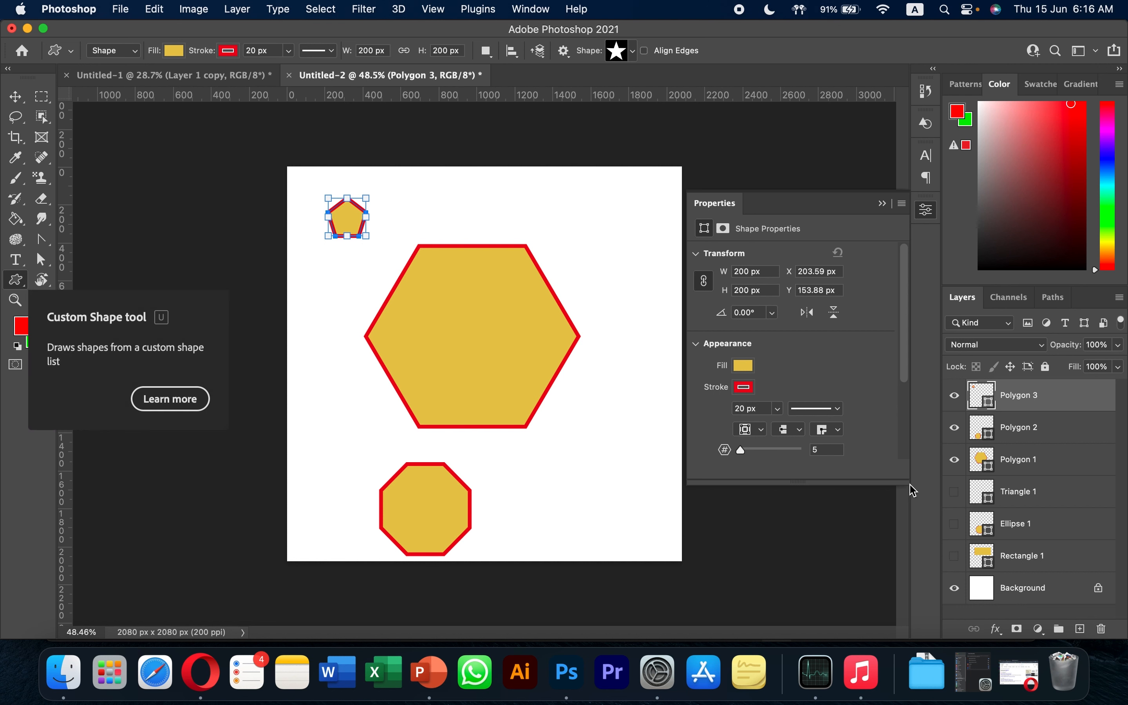
# Hide the three polygon layers and draw a large rectangle about 1247 × 1259 px with the Rectangle tool
pyautogui.moveTo(955, 460); pyautogui.dragTo(954, 395)
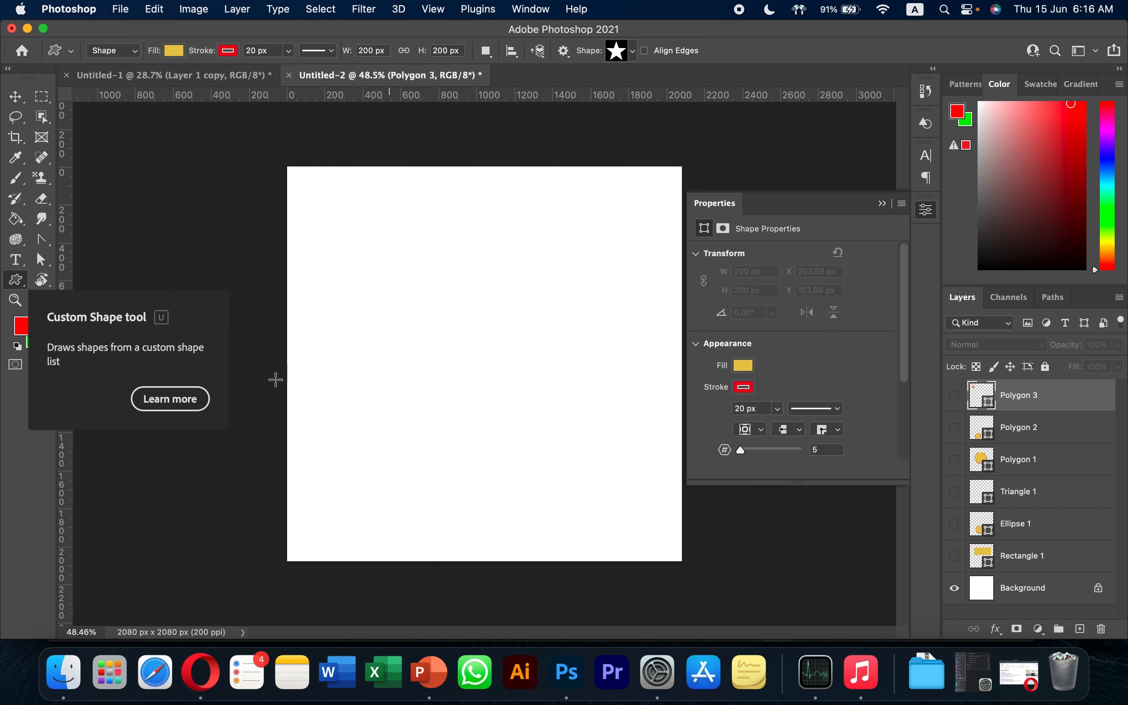
pyautogui.rightClick(21, 282)
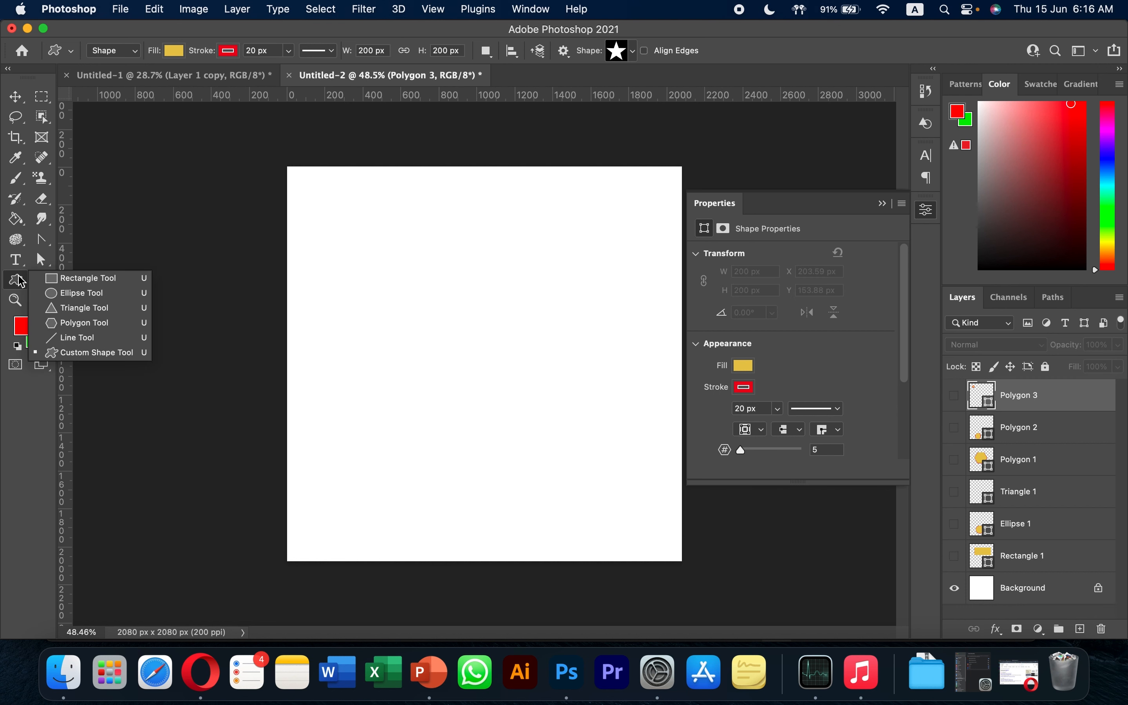
pyautogui.click(68, 279)
pyautogui.moveTo(348, 209)
pyautogui.mouseDown()
pyautogui.moveTo(591, 435)
pyautogui.moveTo(575, 451)
pyautogui.moveTo(584, 447)
pyautogui.mouseUp()
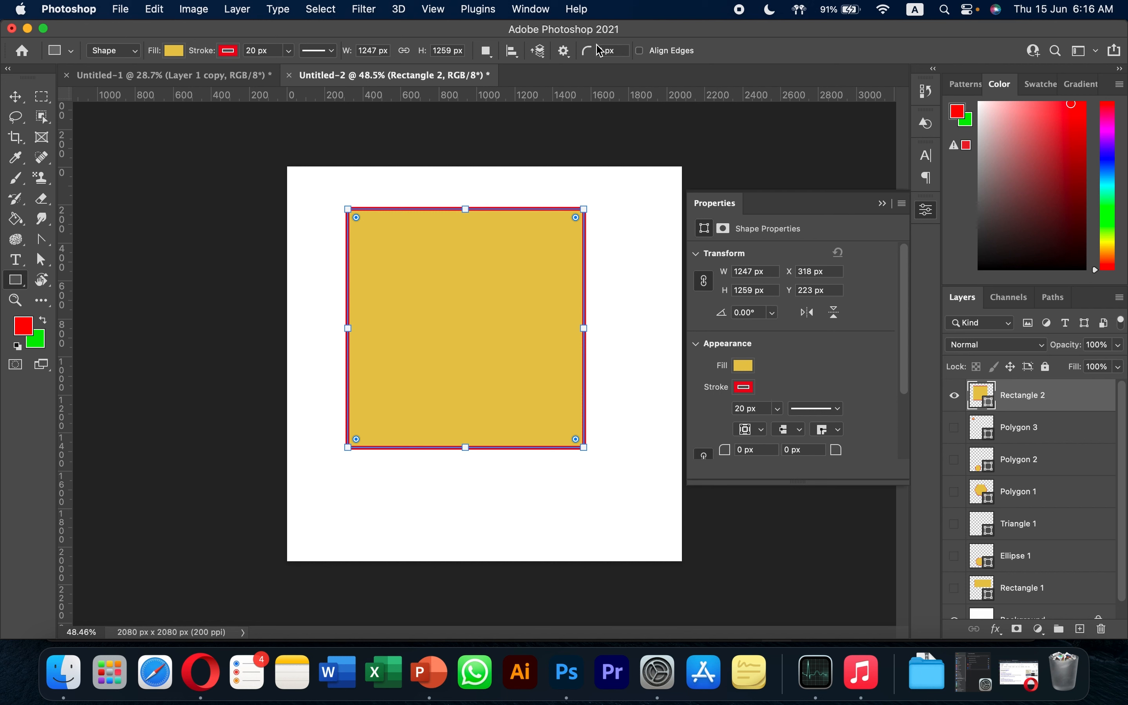
# Hide the large rectangle and draw a sharp-cornered one about 493 × 510 px in the canvas's upper-left area
pyautogui.click(956, 397)
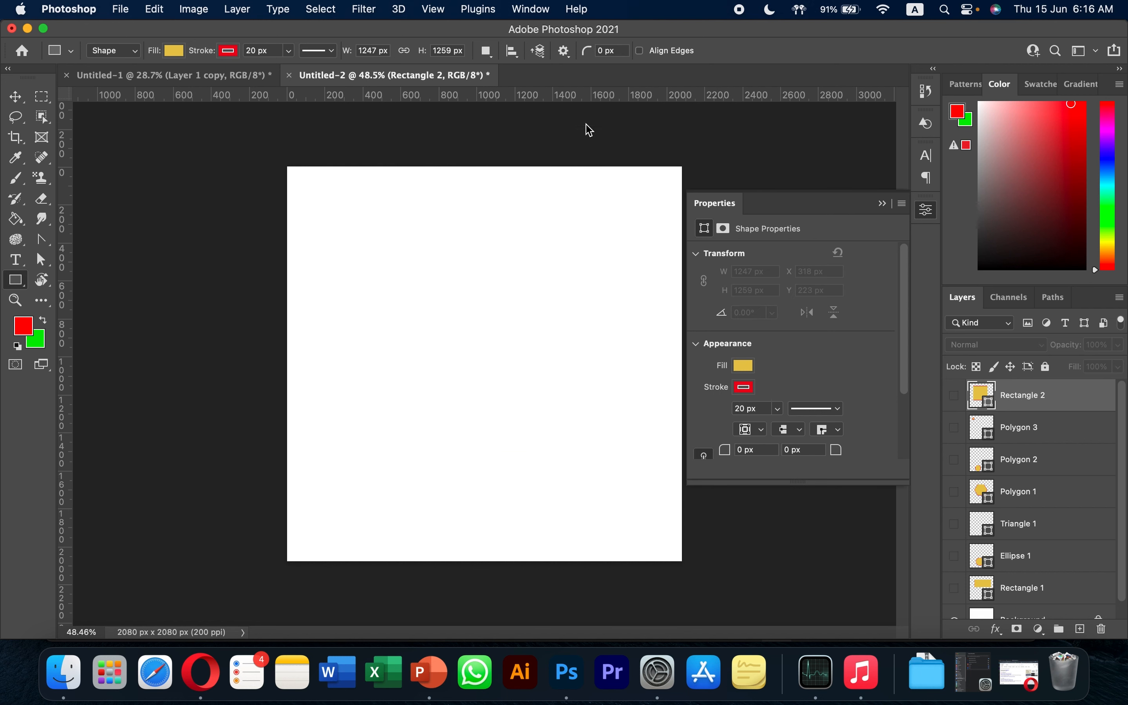
pyautogui.moveTo(344, 234); pyautogui.dragTo(435, 329)
pyautogui.scroll(5, 449, 240)
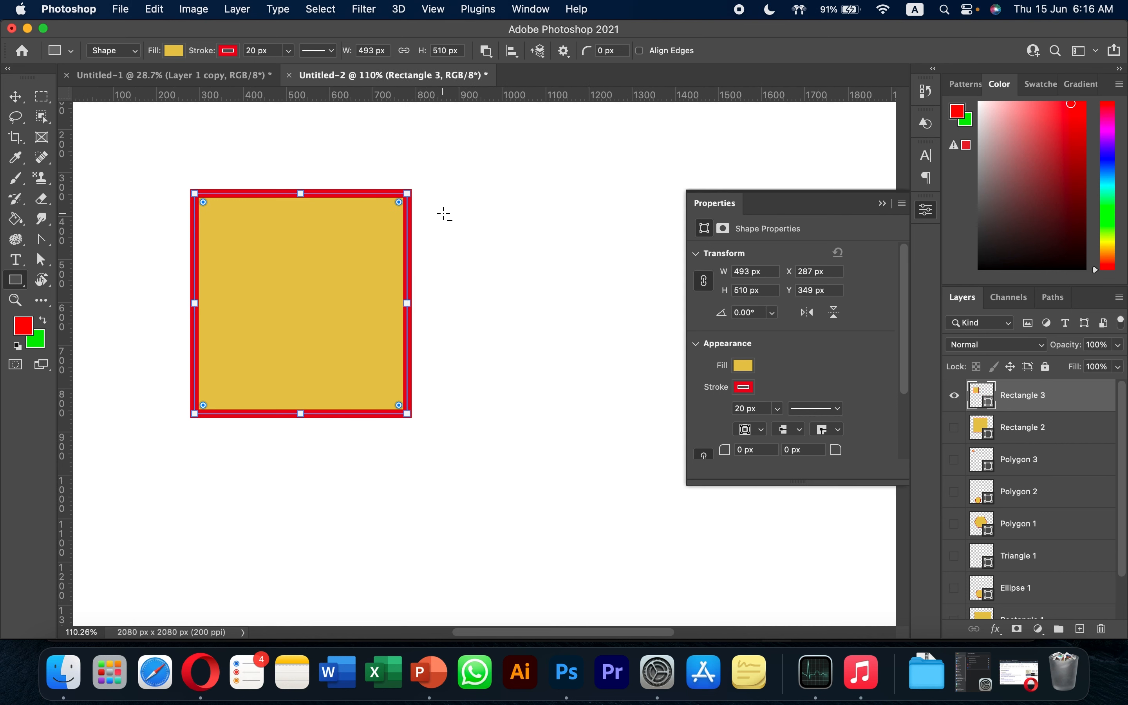
pyautogui.scroll(3, 419, 185)
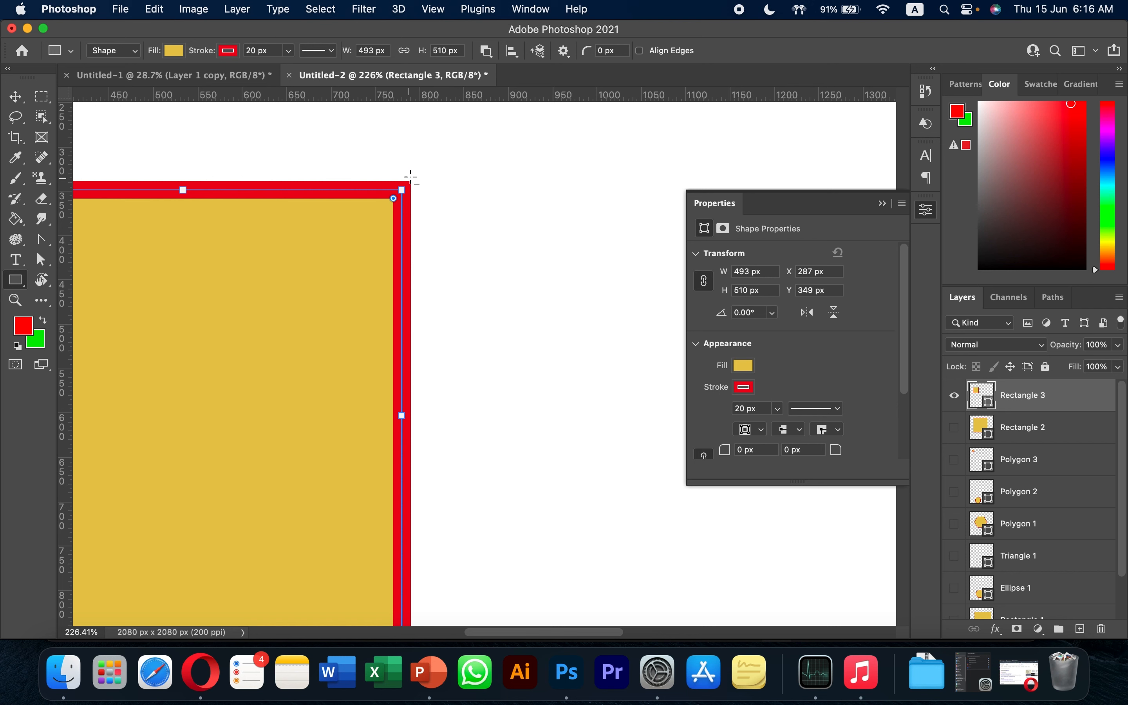
pyautogui.scroll(-6, 414, 193)
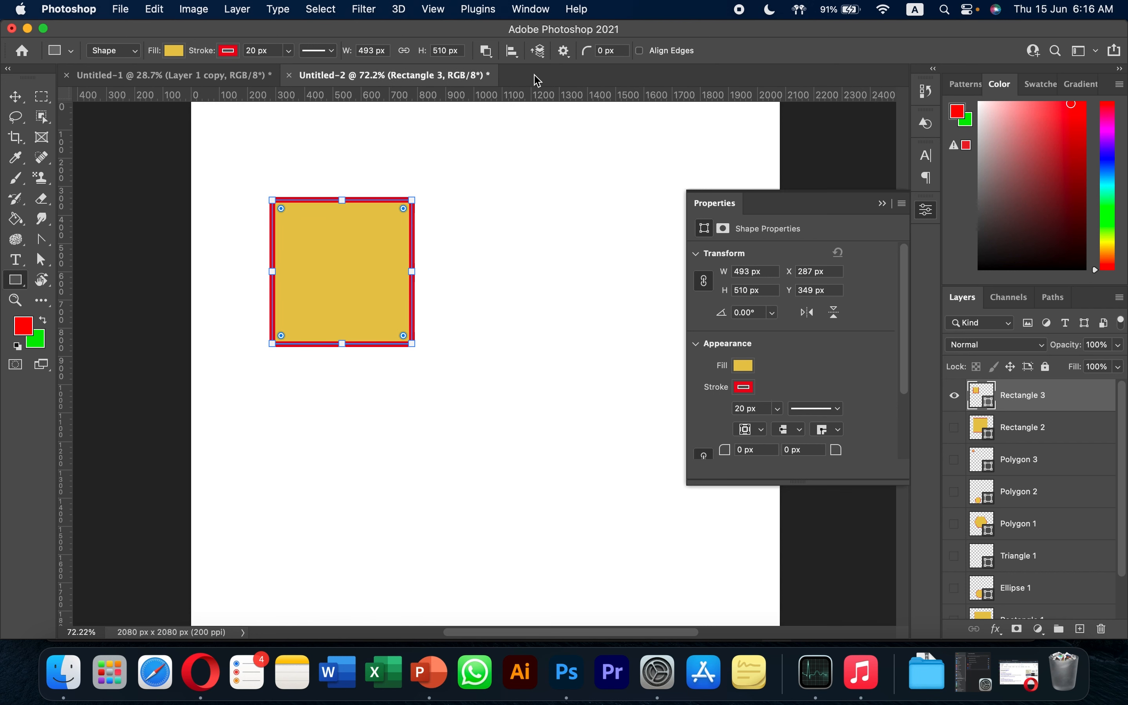
# Set the corner radius to 20 px and draw a rectangle about 519 × 541 px to the right of the sharp-cornered one
pyautogui.click(622, 53)
pyautogui.write('20')
pyautogui.moveTo(511, 201); pyautogui.dragTo(659, 357)
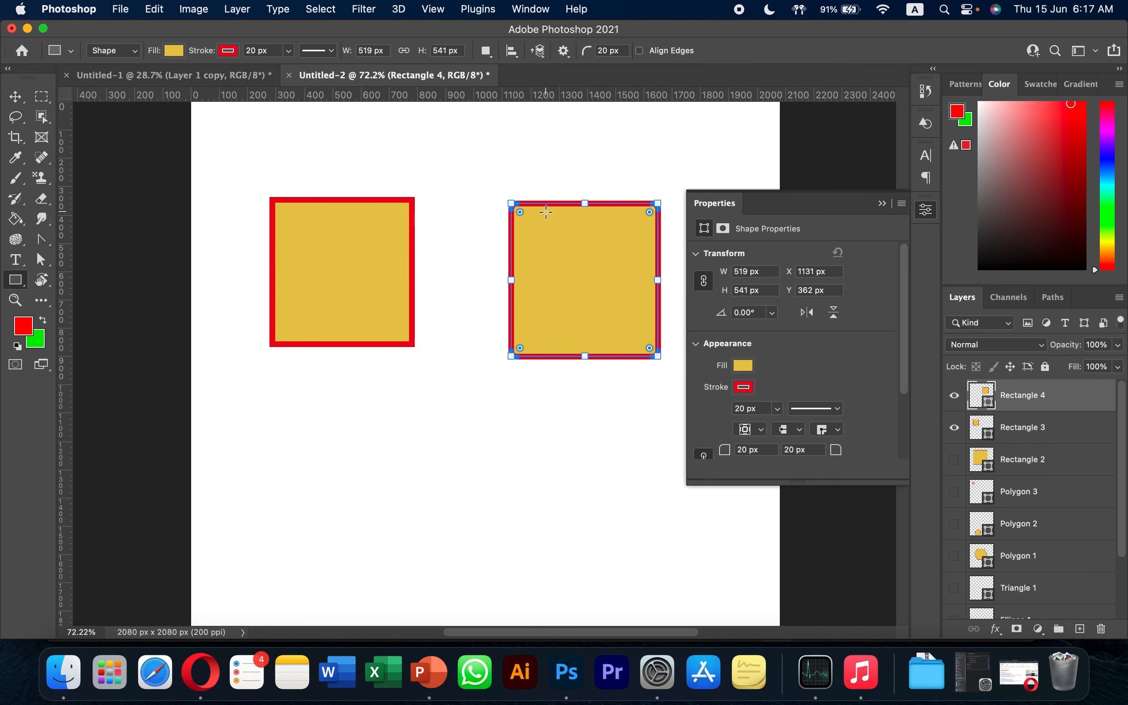
# Set the corner radius to 50 px and draw a third rectangle about 590 × 666 px below the other two
pyautogui.click(1053, 436)
pyautogui.scroll(5, 559, 184)
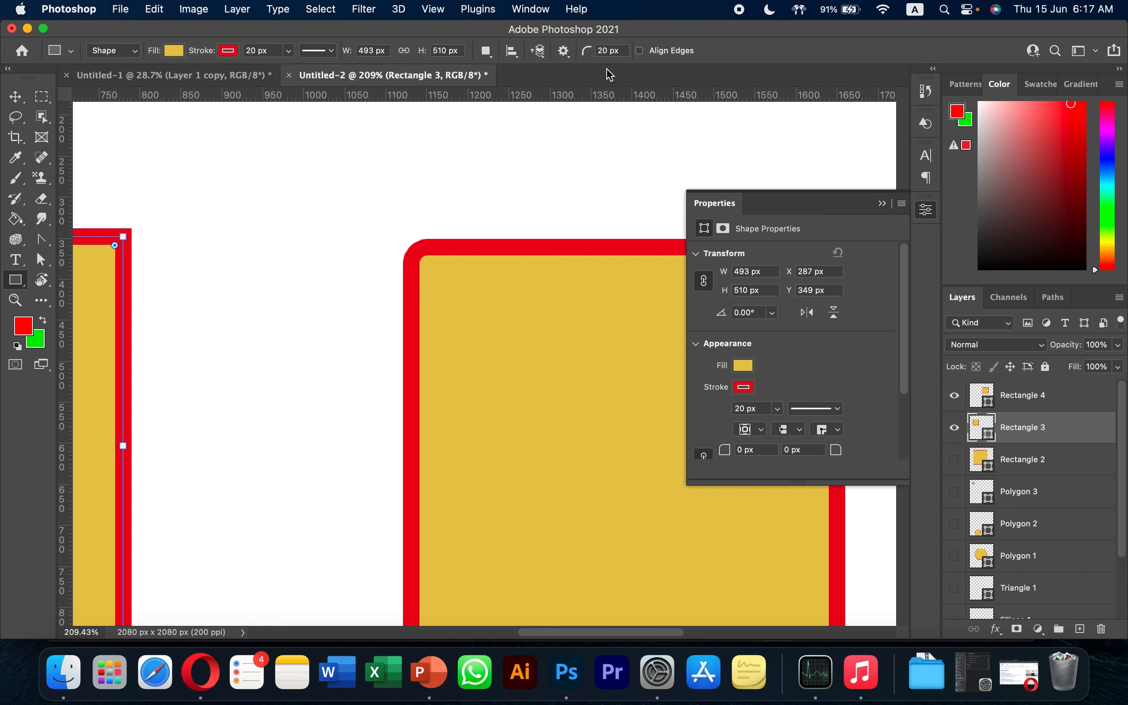
pyautogui.press('super+0')
pyautogui.write('50')
pyautogui.moveTo(407, 374); pyautogui.dragTo(497, 476)
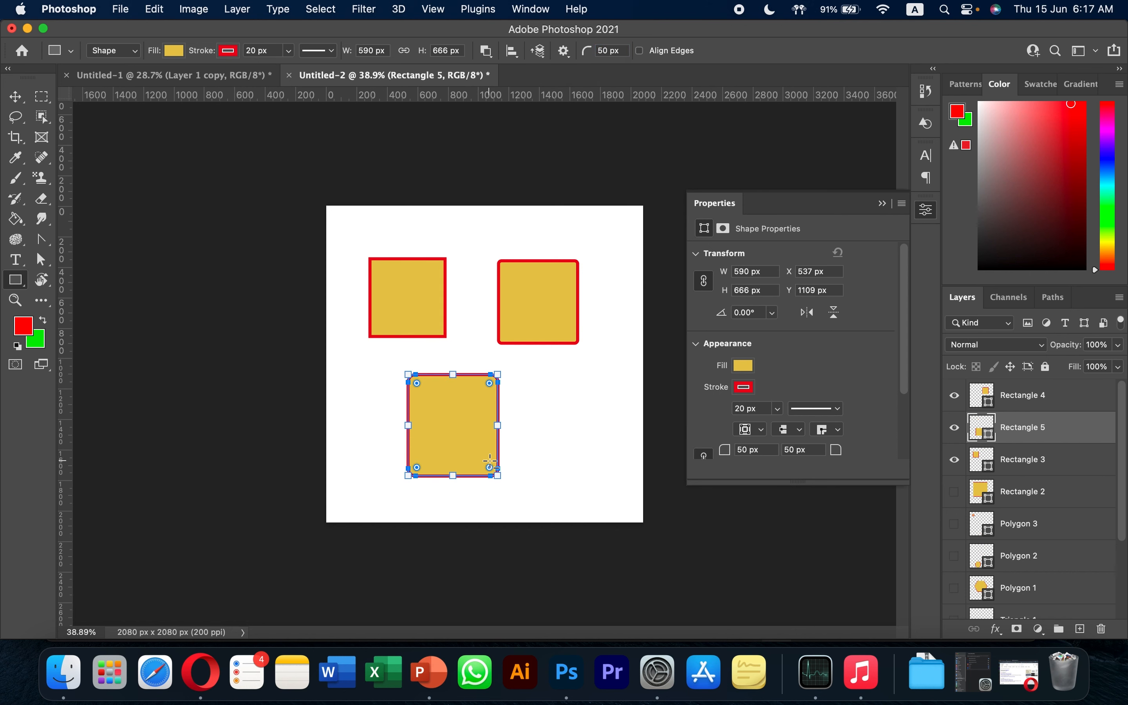
pyautogui.scroll(3, 490, 462)
pyautogui.click(1020, 489)
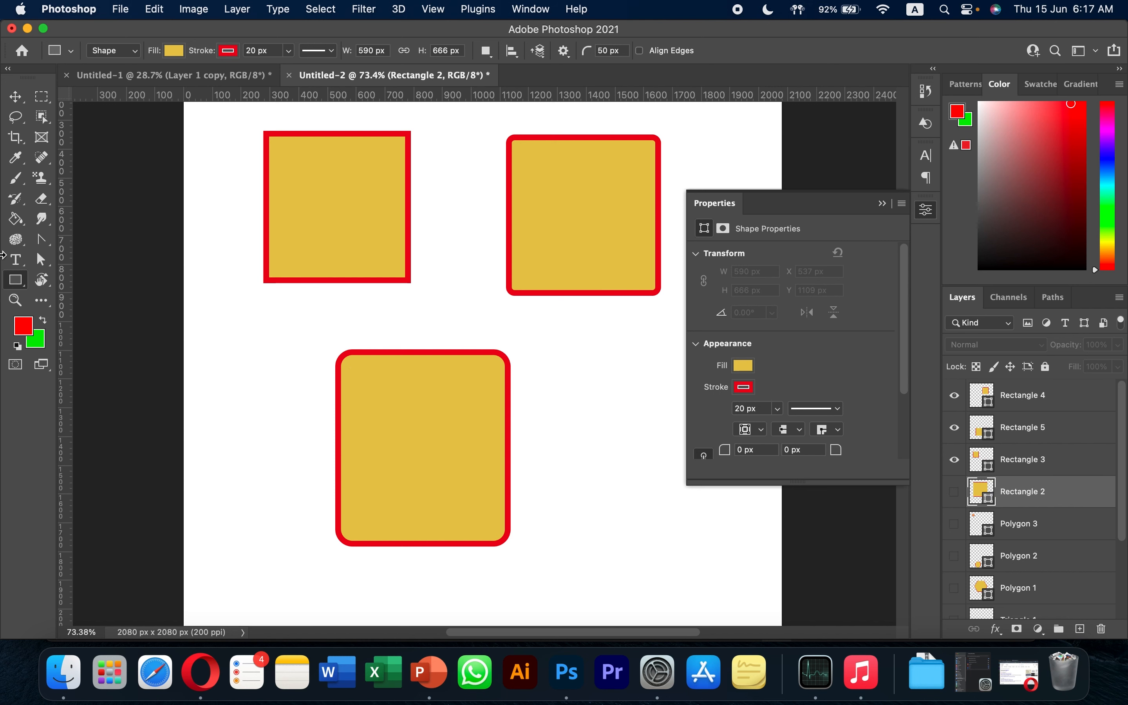
# Change the fill of the sharp-cornered rectangle to green in its shape properties
pyautogui.click(532, 9)
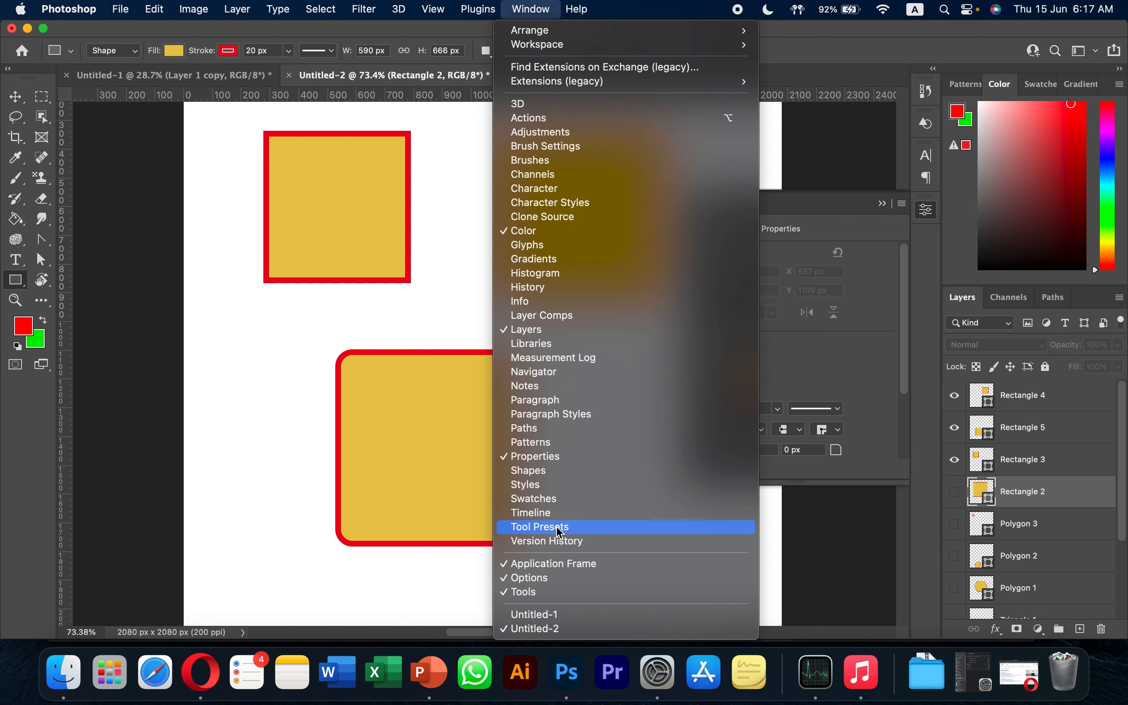
pyautogui.click(540, 457)
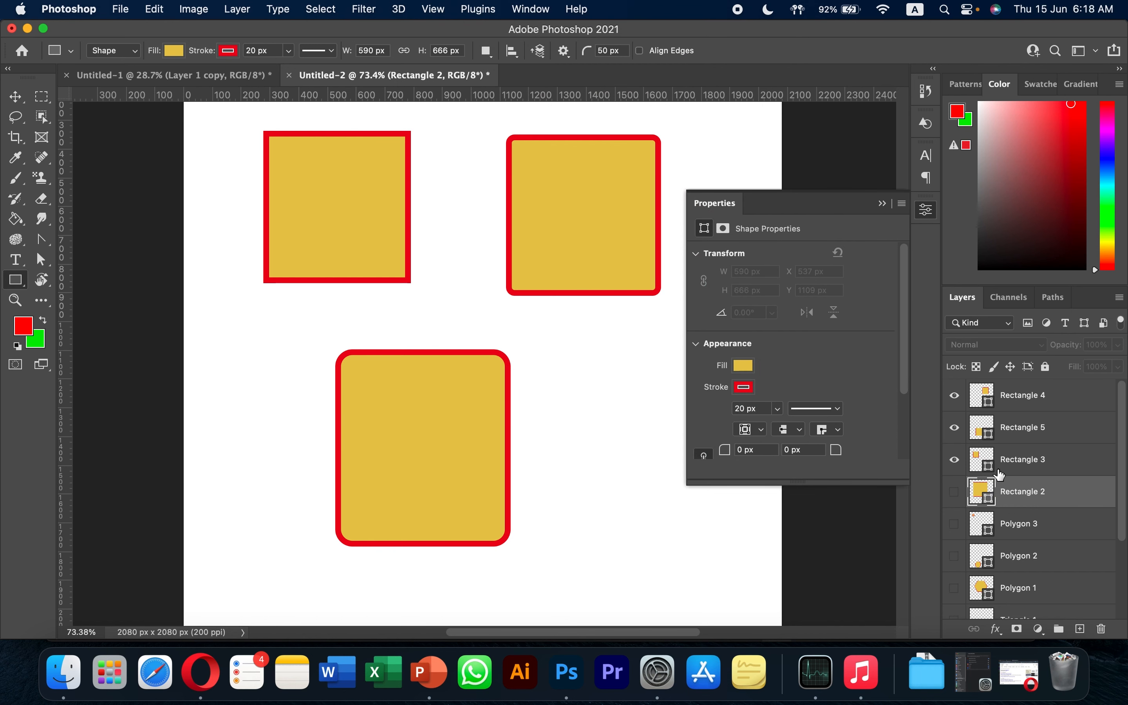
pyautogui.click(1020, 459)
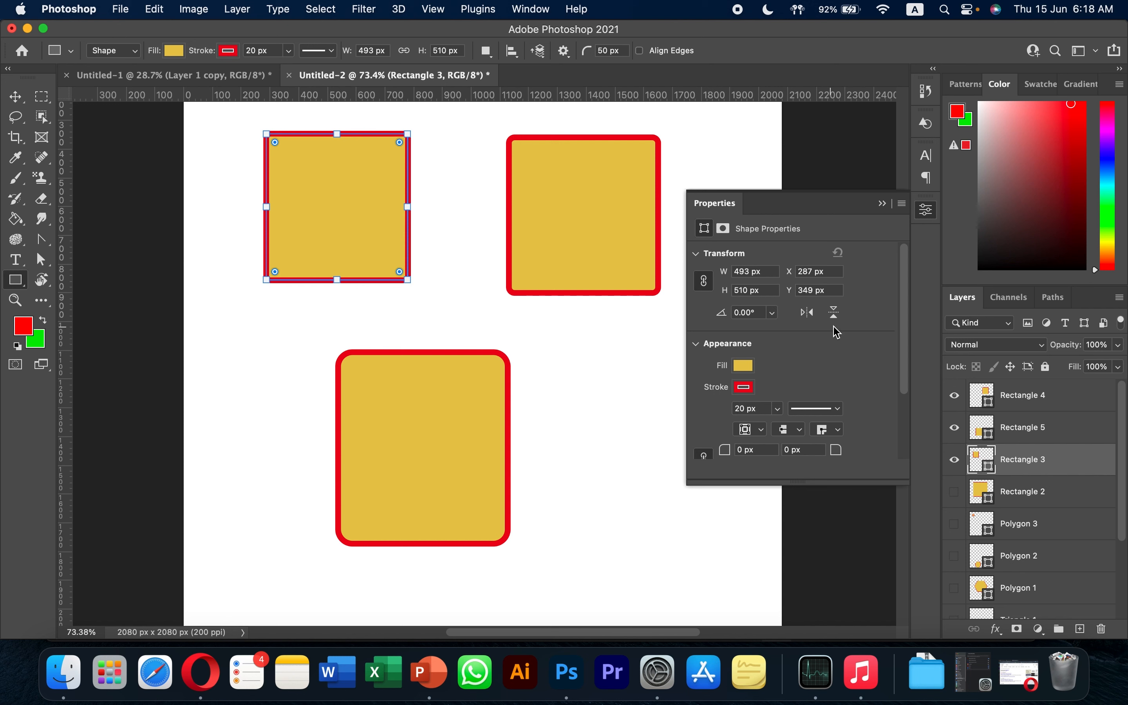
pyautogui.scroll(-1, 745, 360)
pyautogui.click(743, 356)
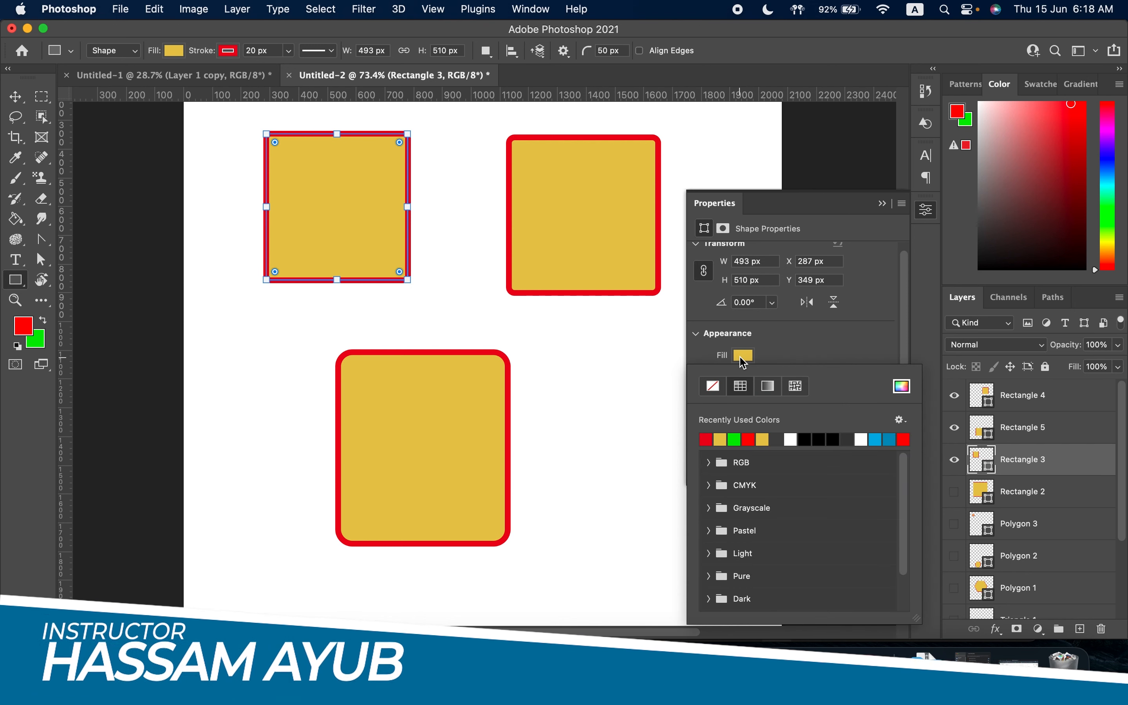
pyautogui.click(706, 439)
pyautogui.click(772, 359)
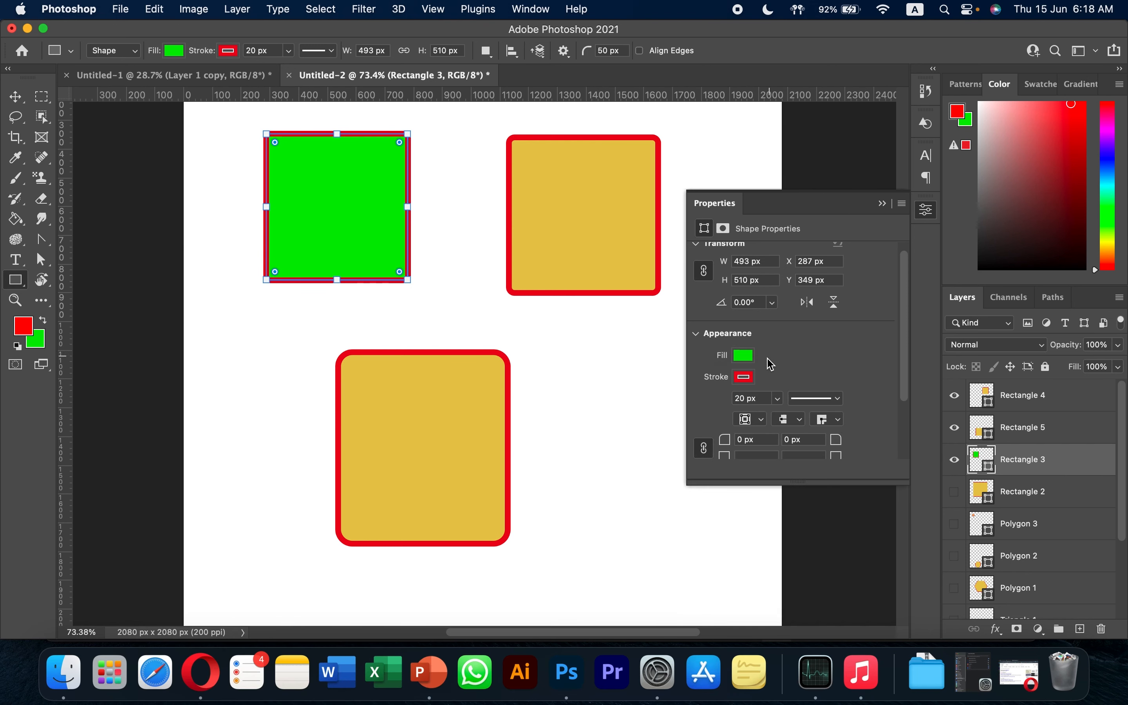
# Change the sharp-cornered rectangle's stroke colour to light blue from the recently used colours
pyautogui.click(744, 377)
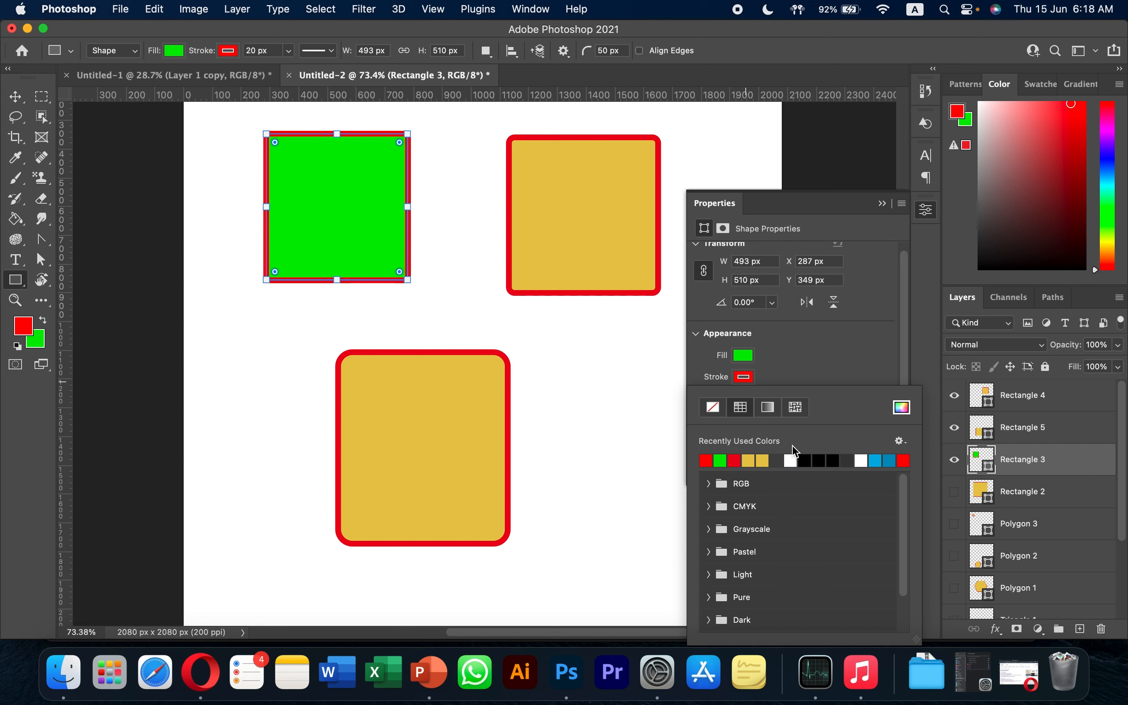
pyautogui.click(847, 461)
pyautogui.click(875, 459)
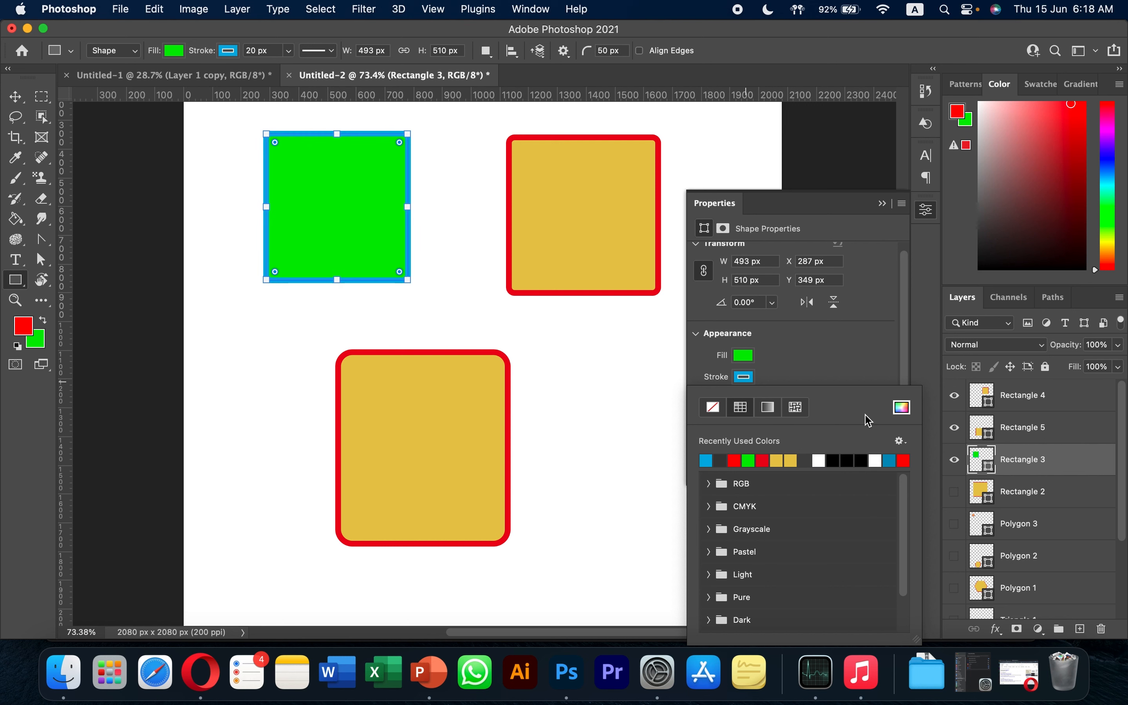
pyautogui.click(847, 373)
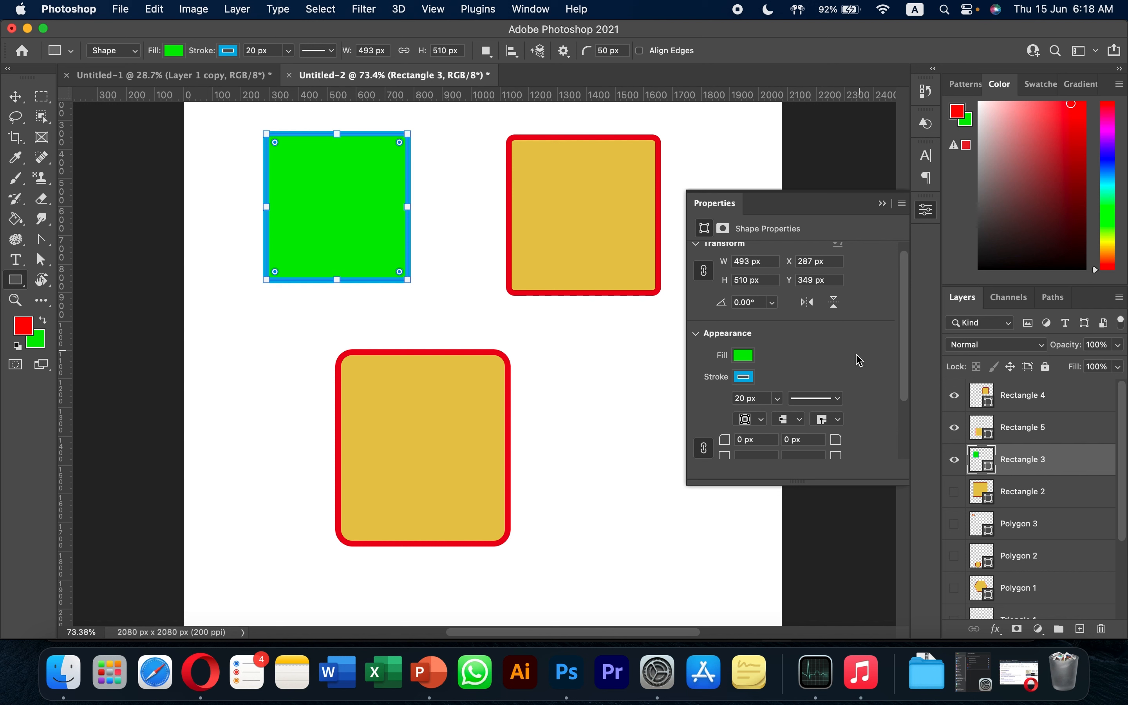
# Set the green rectangle's stroke width to 50 px and hide the two rounded rectangles
pyautogui.scroll(-1, 815, 399)
pyautogui.scroll(-1, 822, 403)
pyautogui.click(762, 372)
pyautogui.write('50')
pyautogui.press('Return')
pyautogui.moveTo(954, 428); pyautogui.dragTo(953, 396)
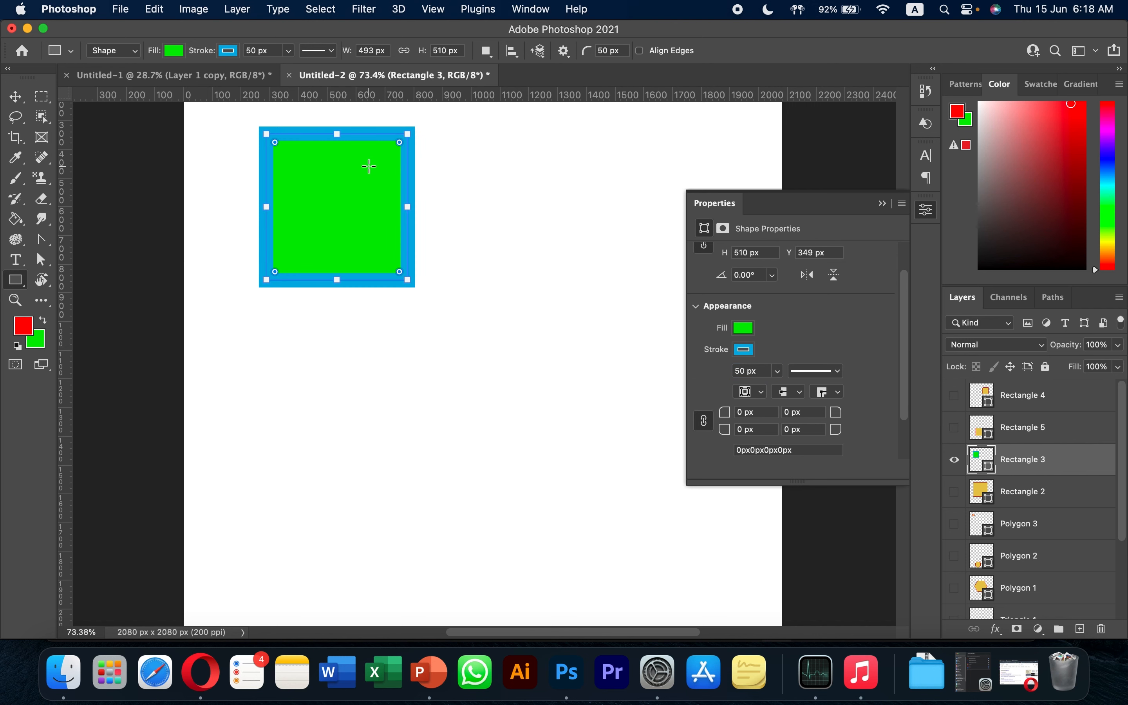
# Change the green rectangle's stroke colour to red from the recently used colours
pyautogui.scroll(5, 371, 149)
pyautogui.moveTo(440, 166); pyautogui.dragTo(445, 264)
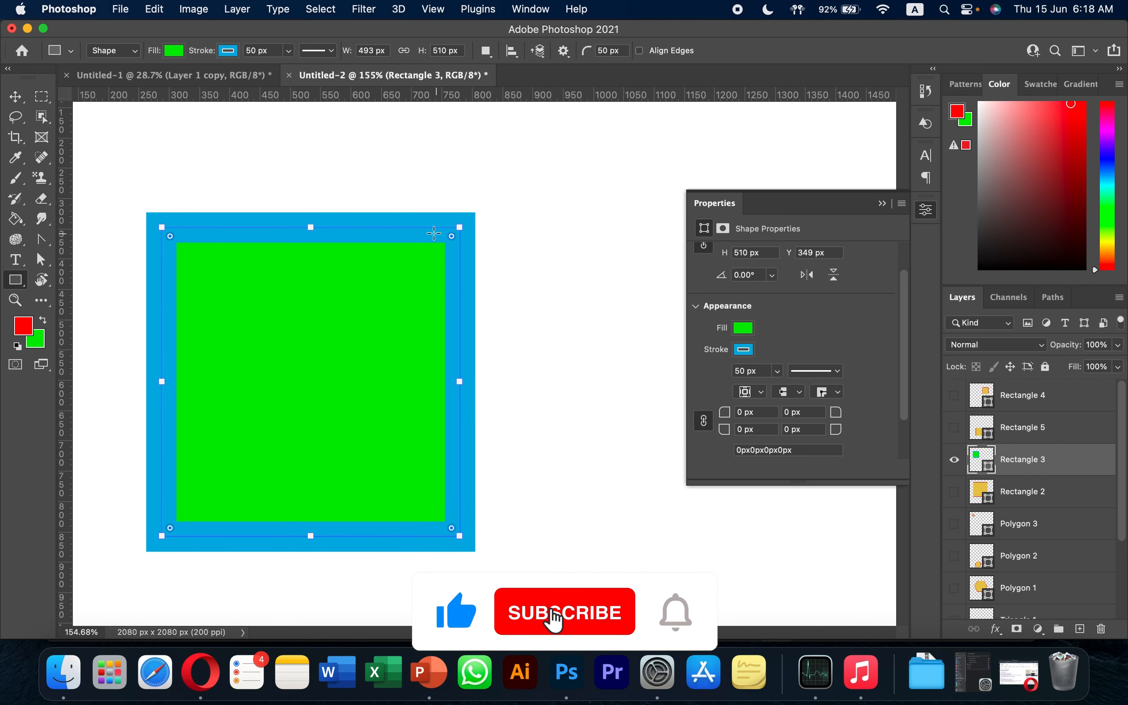
pyautogui.click(745, 350)
pyautogui.click(705, 433)
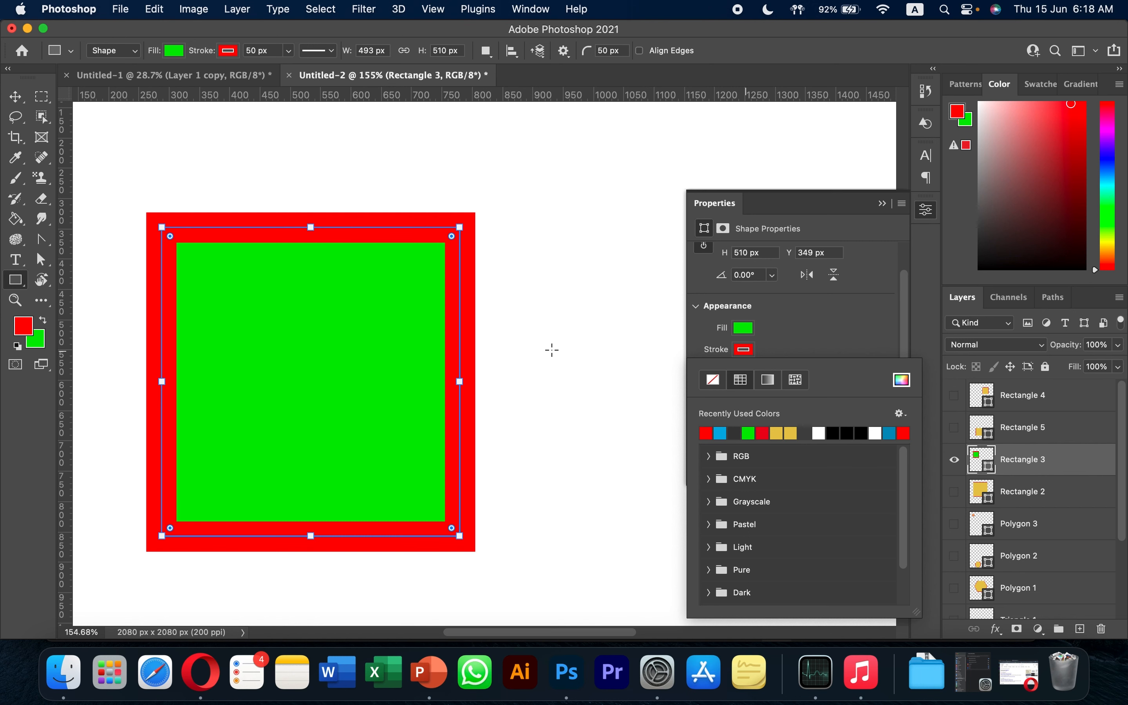
pyautogui.click(772, 348)
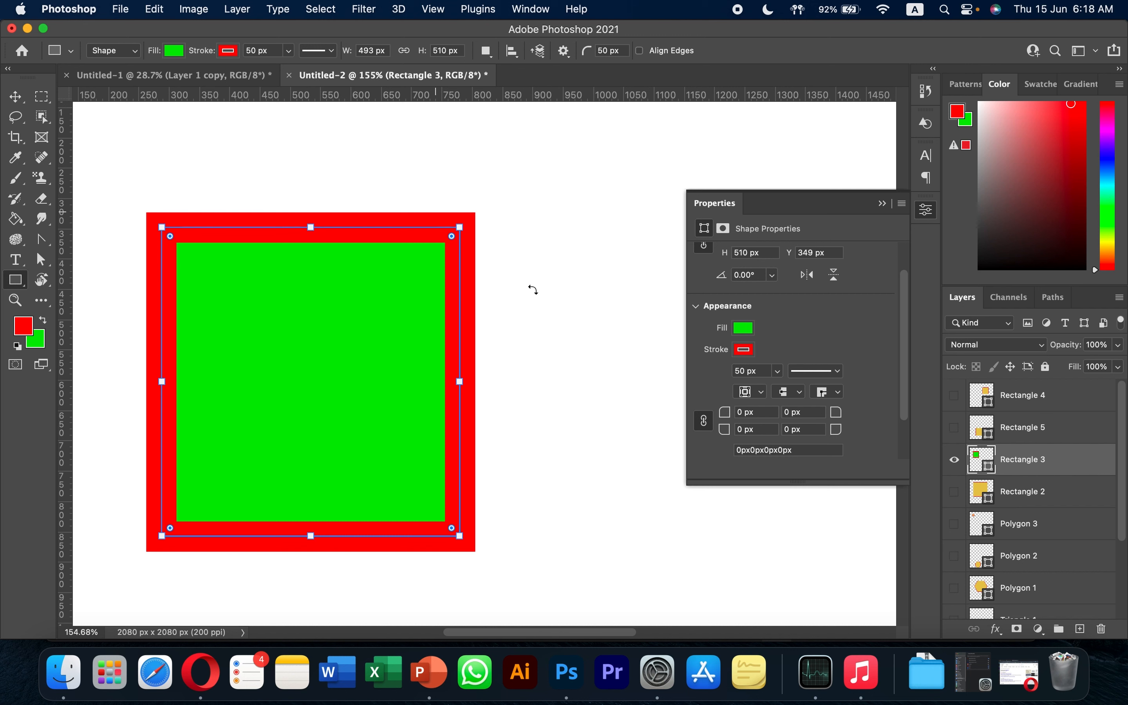
# Try the inside and outside stroke alignments on the green rectangle and set the alignment back to centre
pyautogui.click(760, 400)
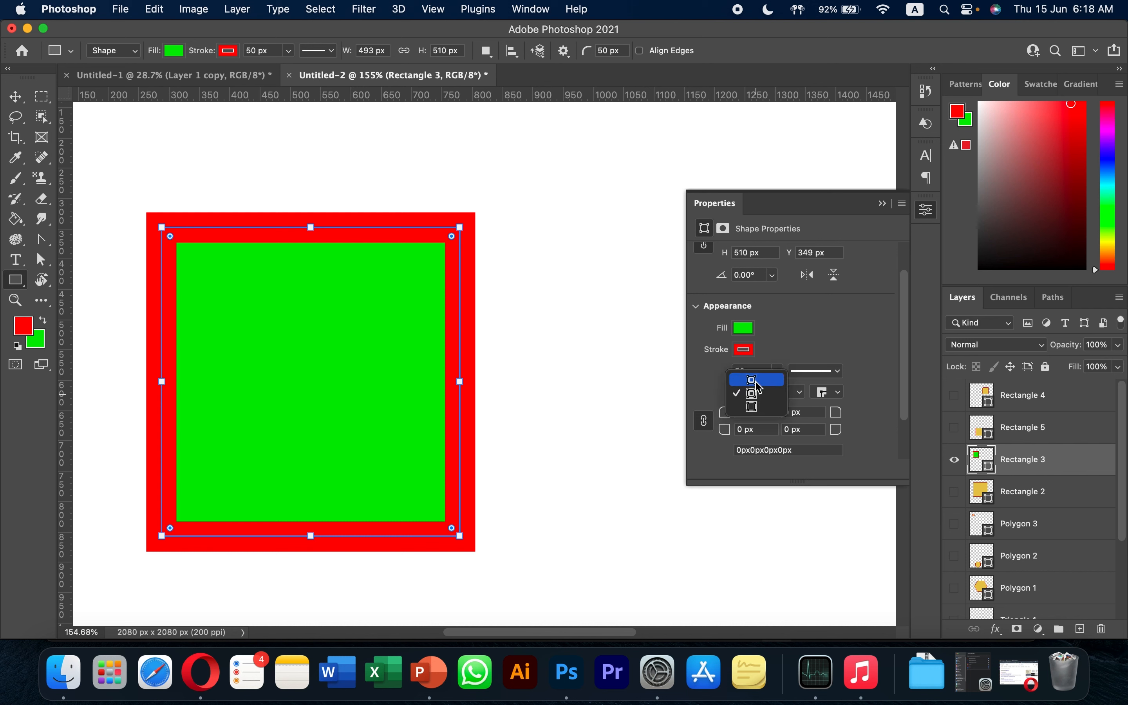
pyautogui.click(757, 383)
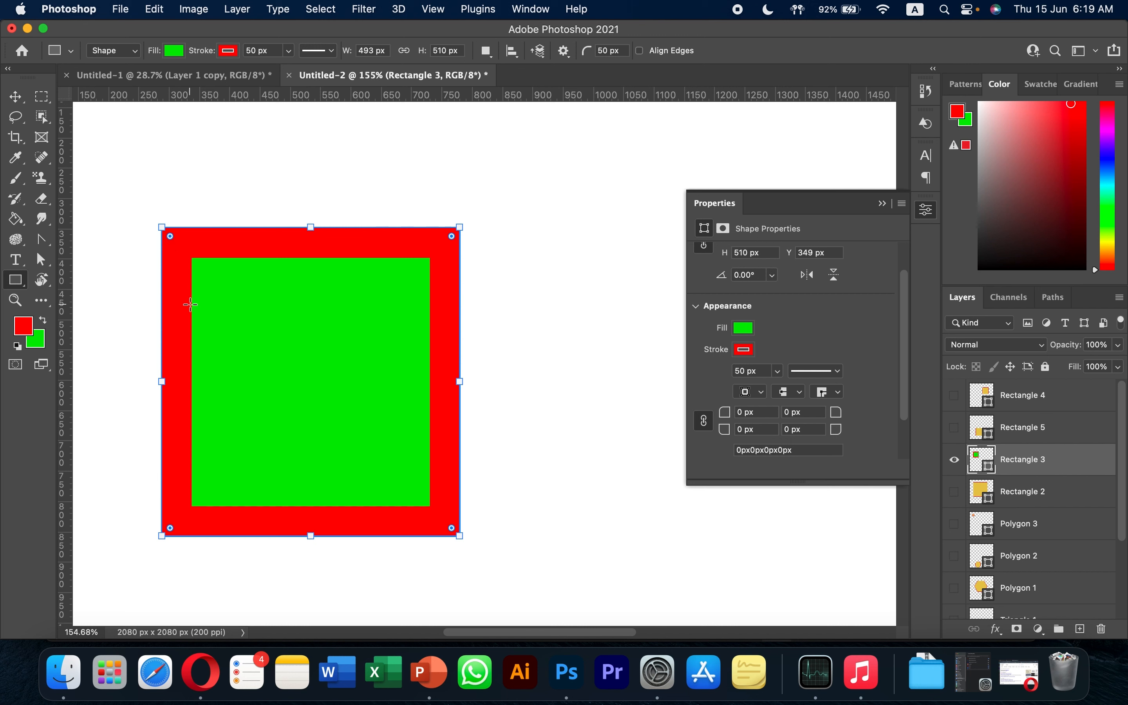
pyautogui.click(755, 391)
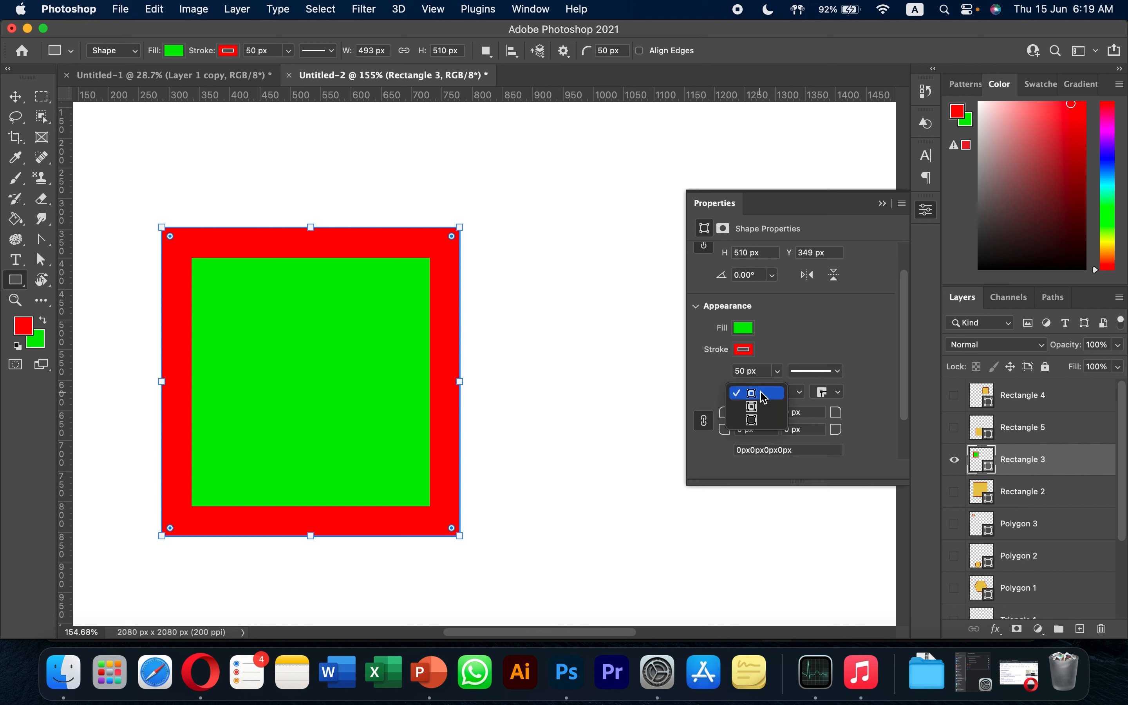
pyautogui.click(757, 419)
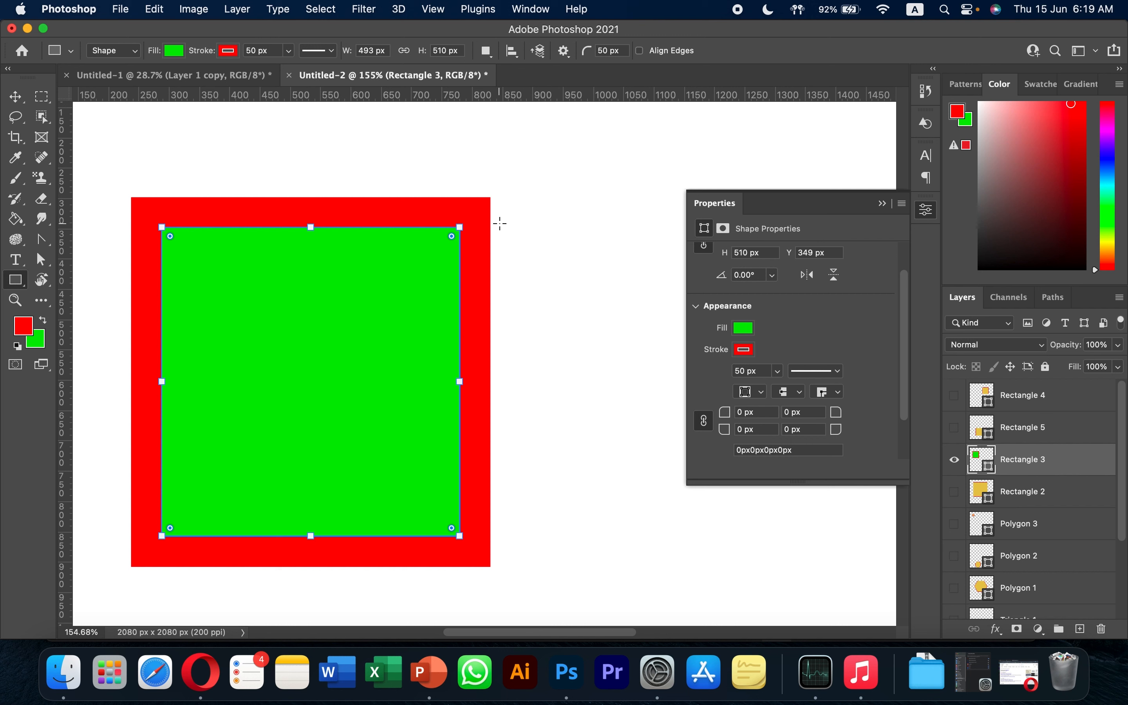
pyautogui.click(754, 391)
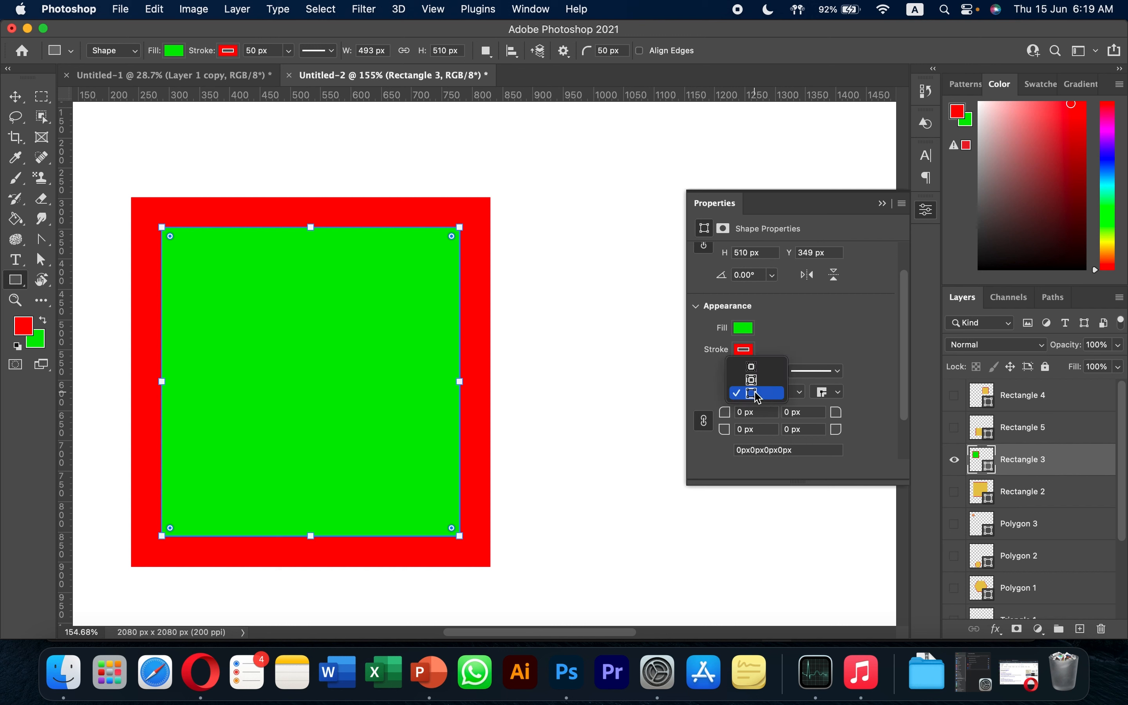
pyautogui.click(759, 381)
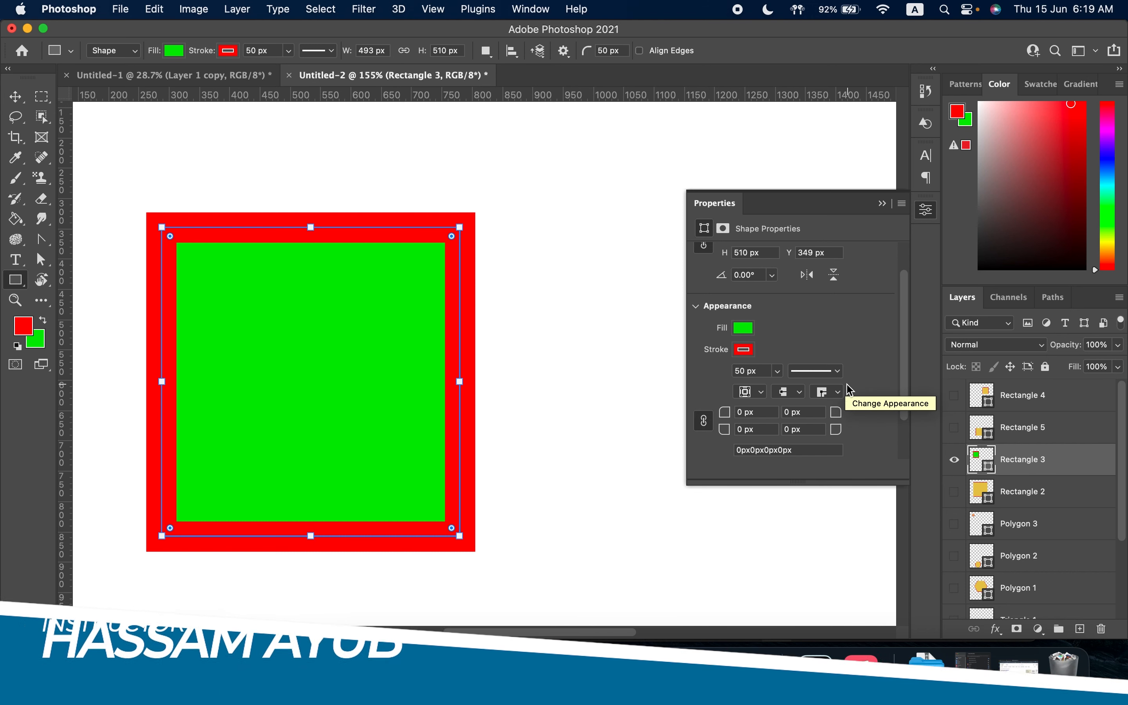
# Try the round join on the green rectangle's stroke and switch the join type to bevel
pyautogui.click(834, 391)
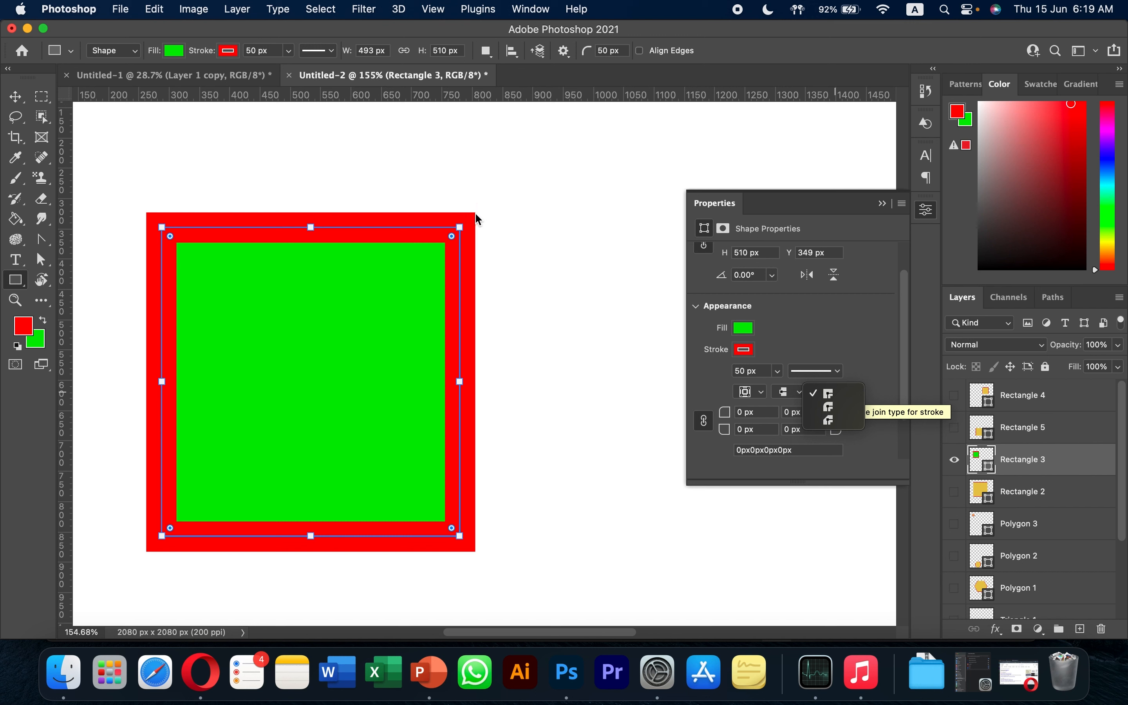
pyautogui.click(838, 408)
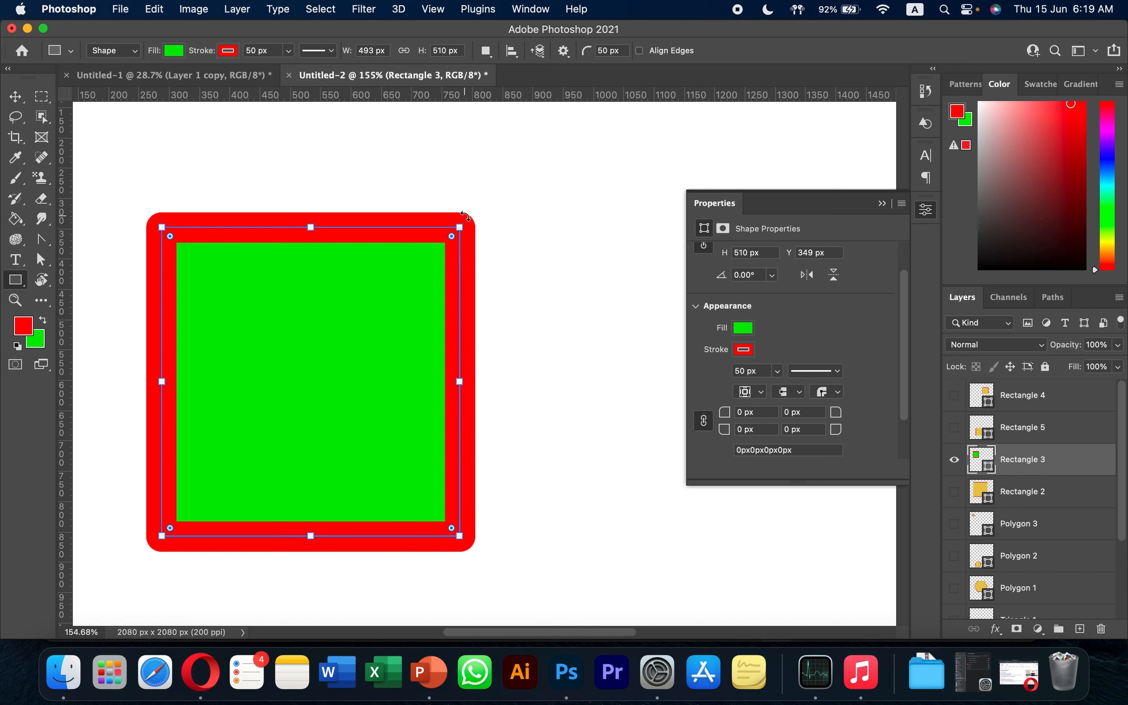
pyautogui.click(832, 396)
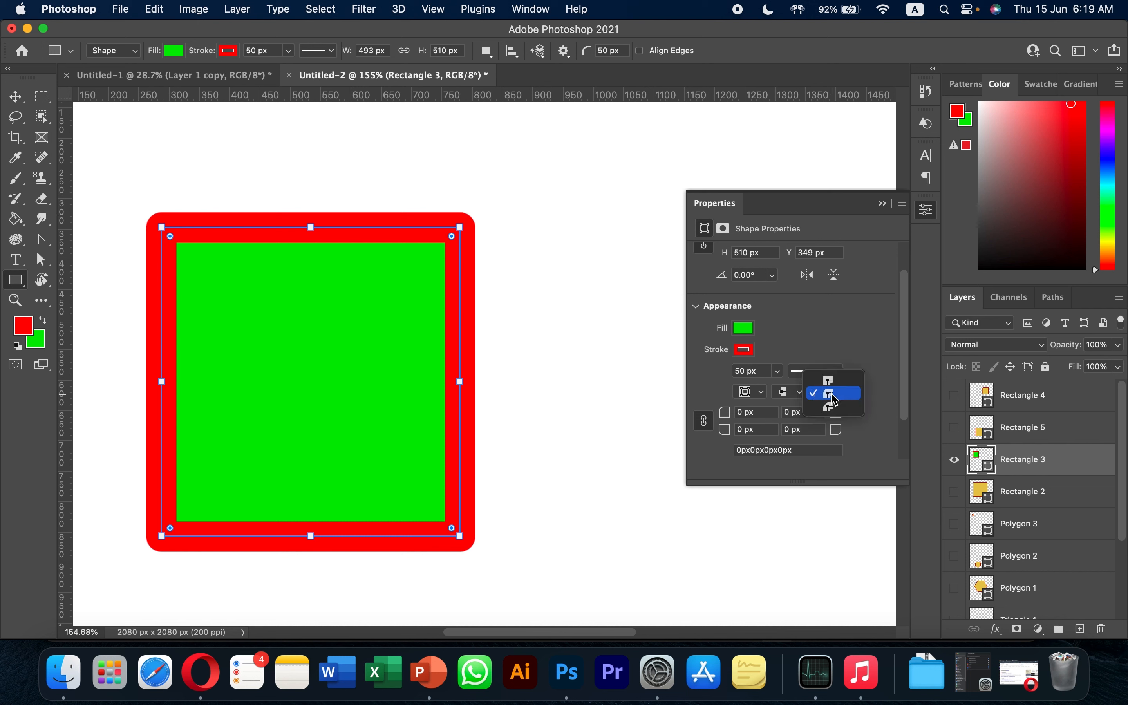
pyautogui.click(833, 408)
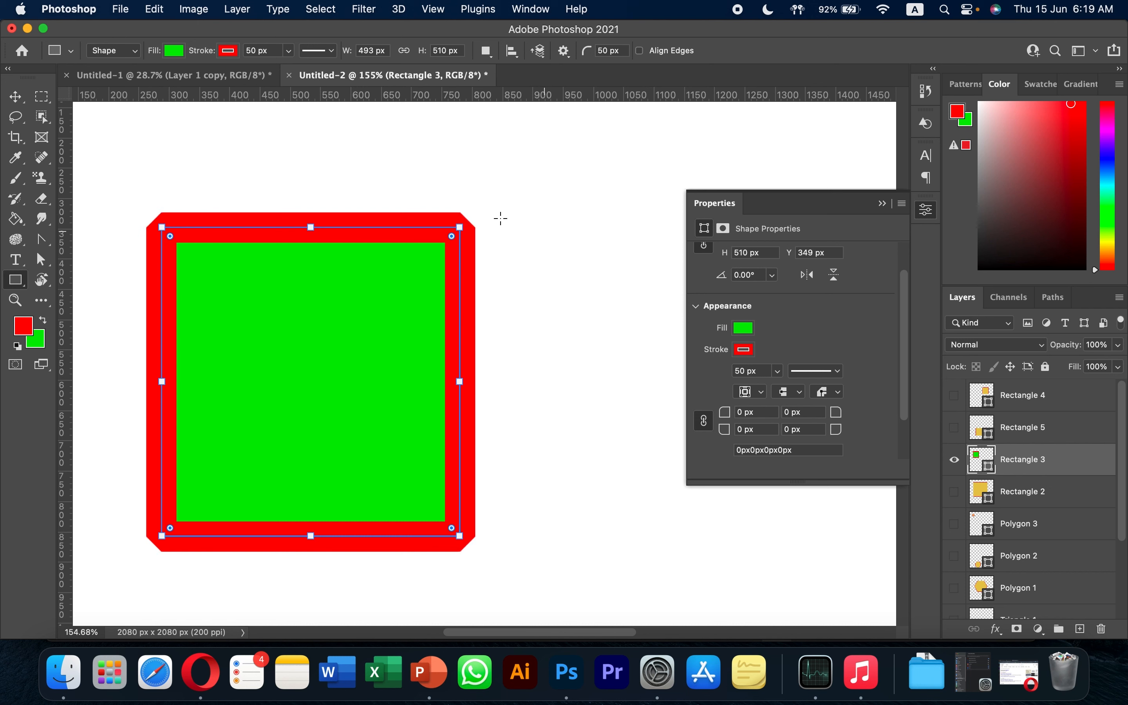